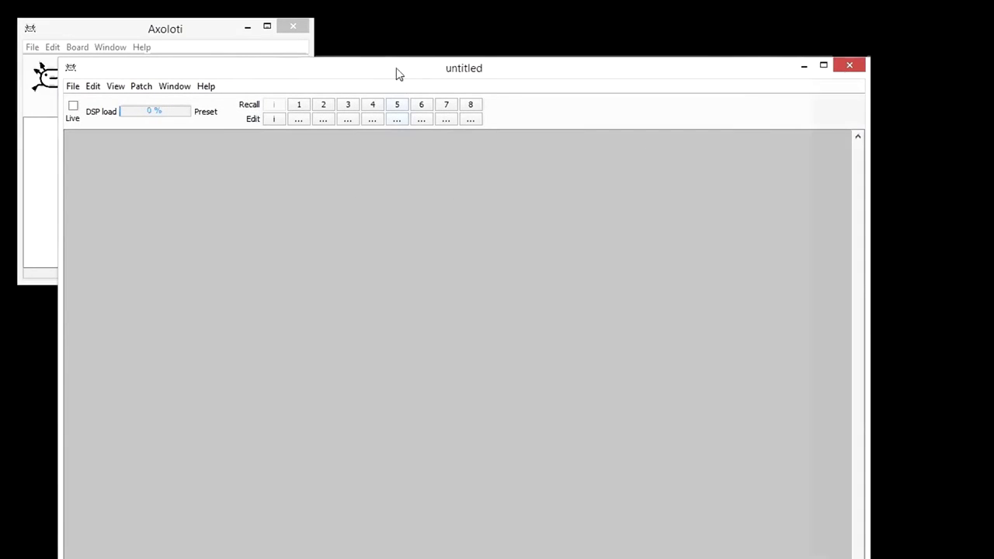
Add a midi/in/keyb keyboard object (keyb_1) and move it toward the left of the canvas
left_click_drag(398, 73, 340, 59)
double_click(220, 281)
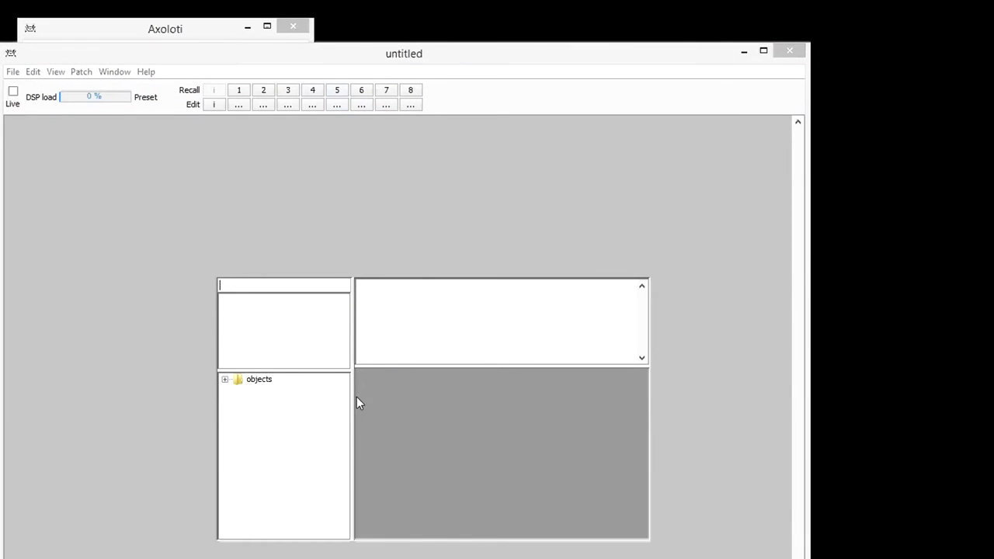
type("mu")
key("BackSpace")
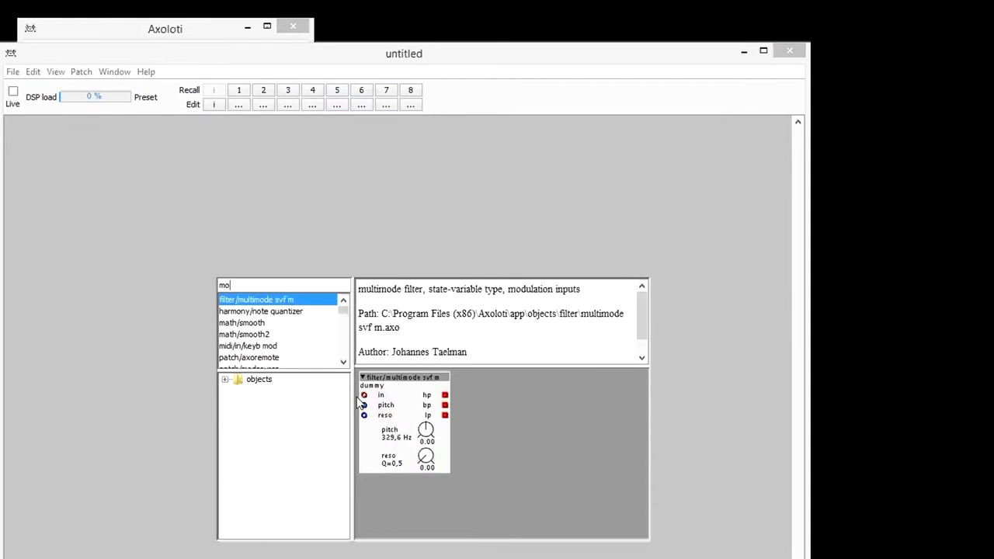
type("idi")
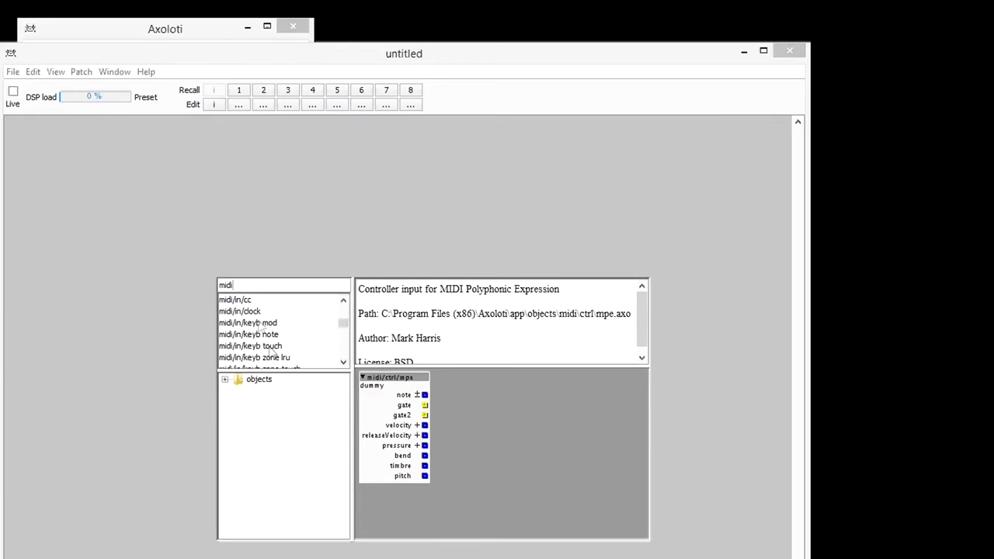
scroll(268, 345, "down", 2)
left_click(252, 365)
key("Return")
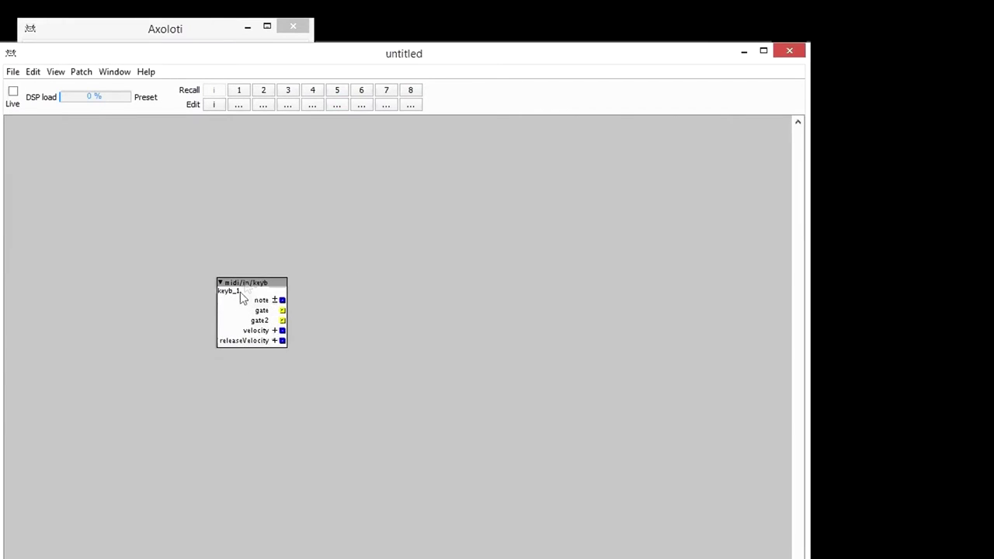
left_click_drag(241, 295, 105, 264)
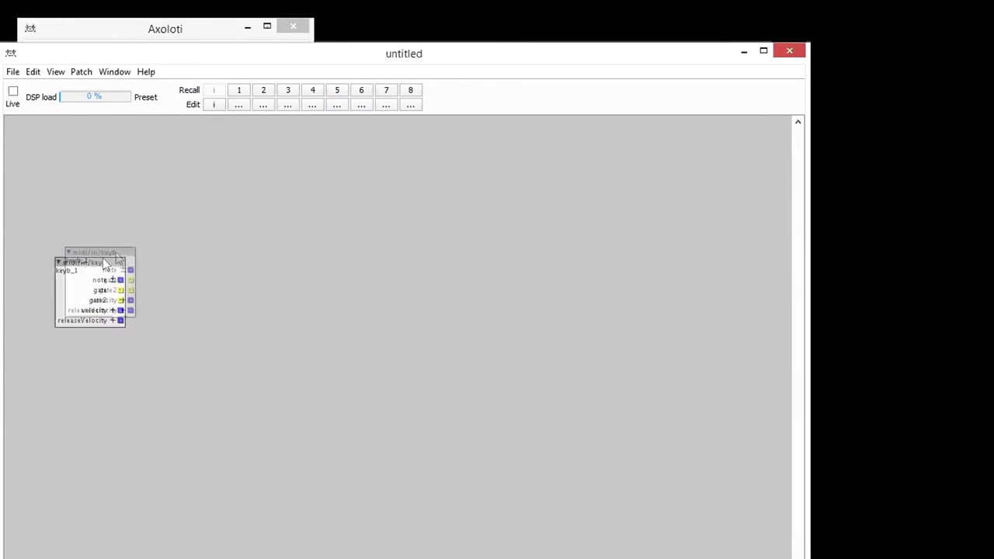
Add two osc/sine oscillators, with sine_2 placed below sine_1
double_click(266, 275)
type("osc")
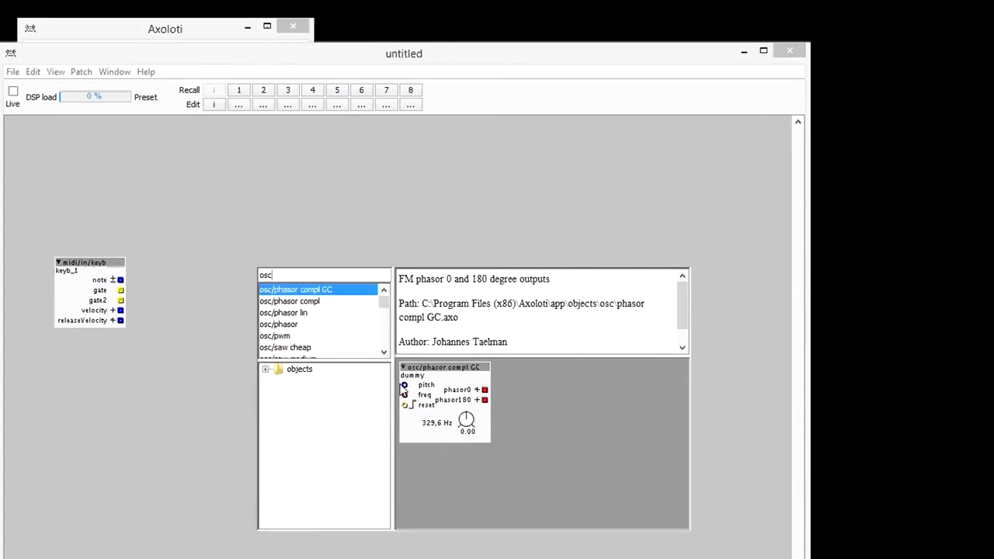
scroll(268, 342, "down", 3)
double_click(274, 335)
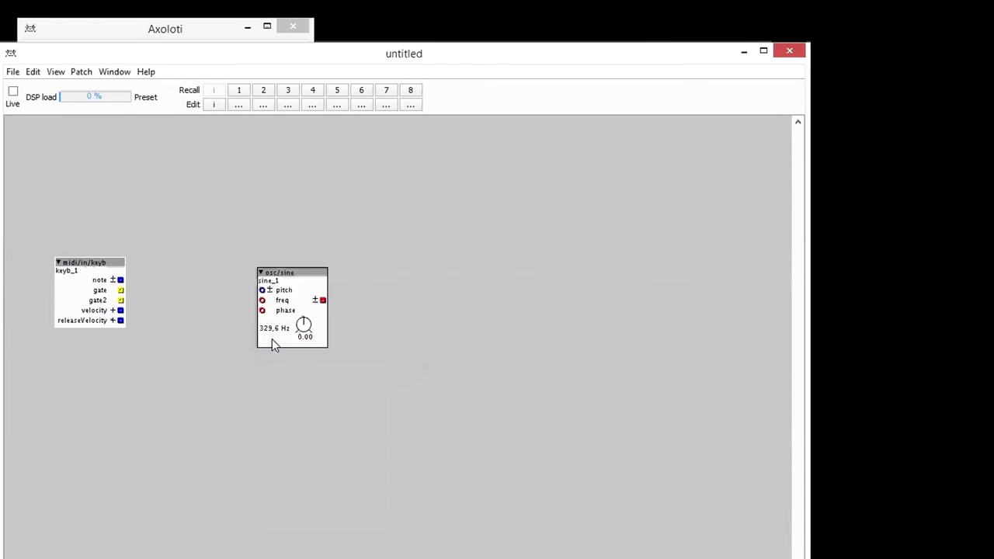
left_click_drag(295, 278, 244, 237)
double_click(223, 382)
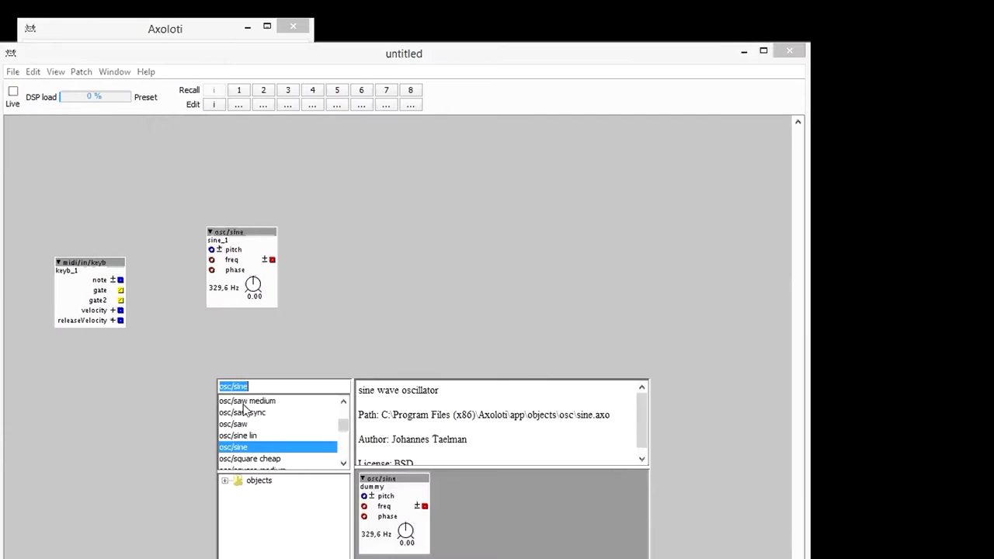
double_click(236, 449)
left_click_drag(247, 388, 238, 368)
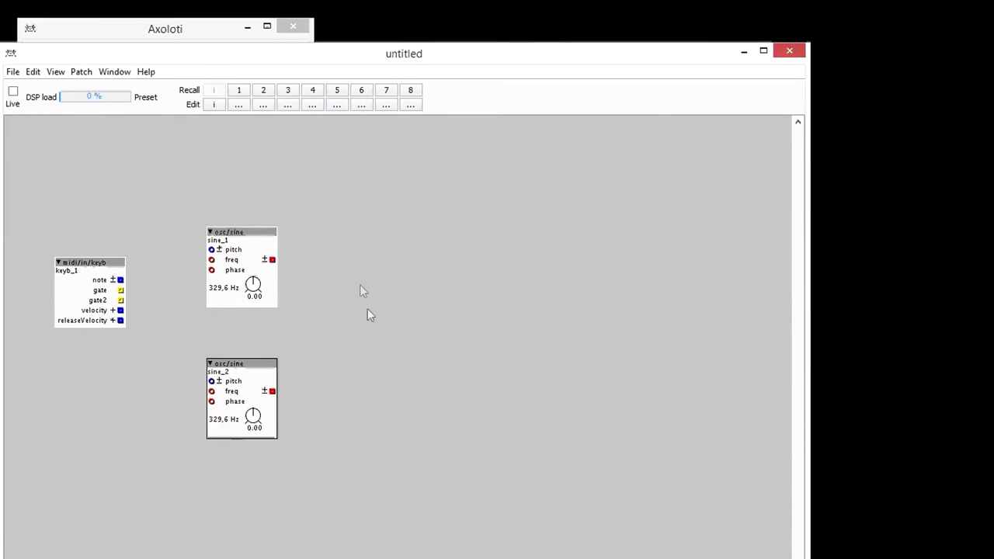
Add two math/*c multipliers, wiring sine_1's output into c_1
double_click(359, 285)
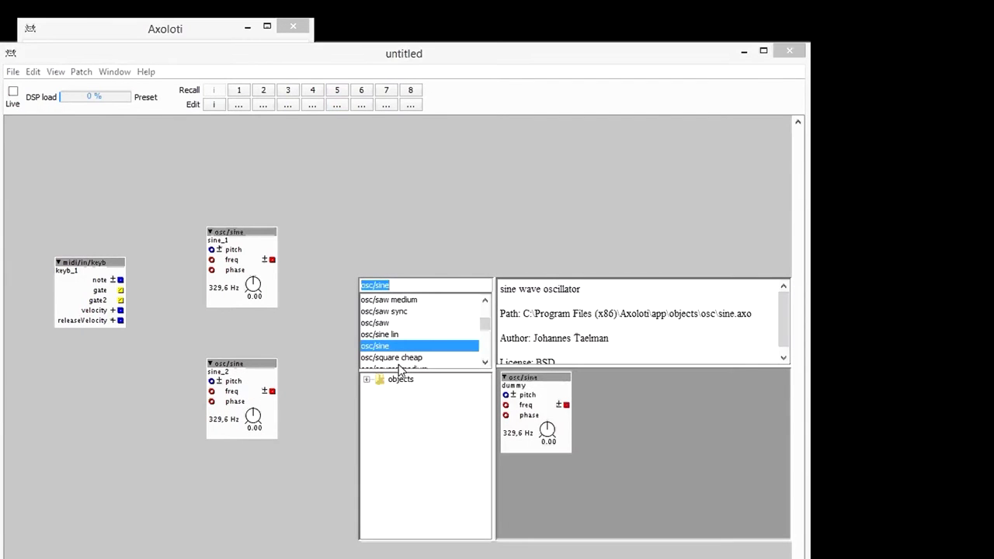
type("*c")
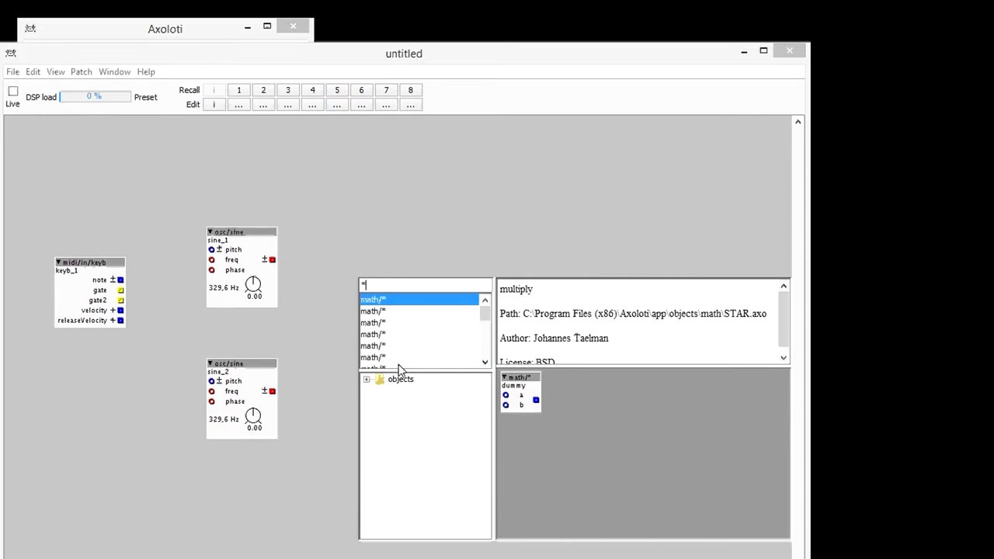
double_click(395, 311)
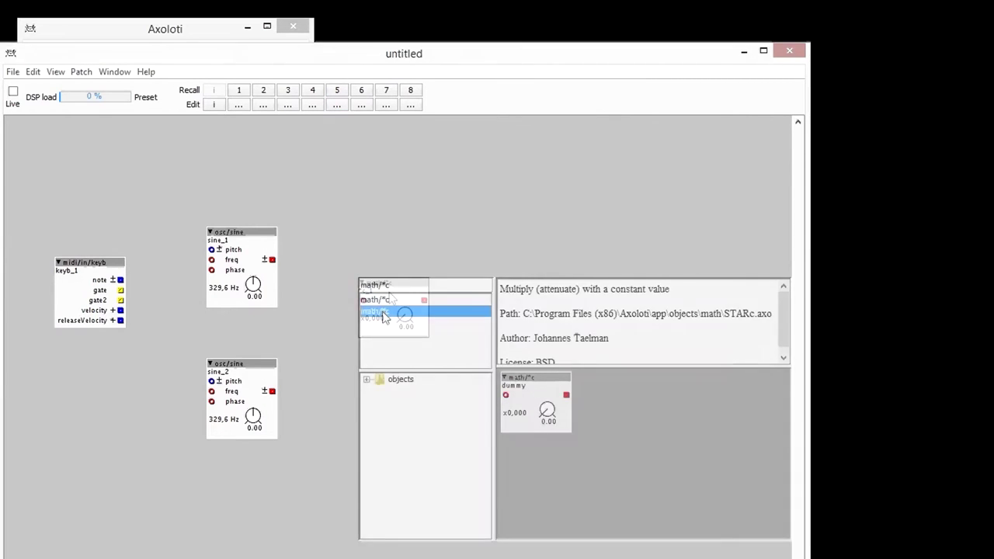
left_click_drag(275, 261, 343, 279)
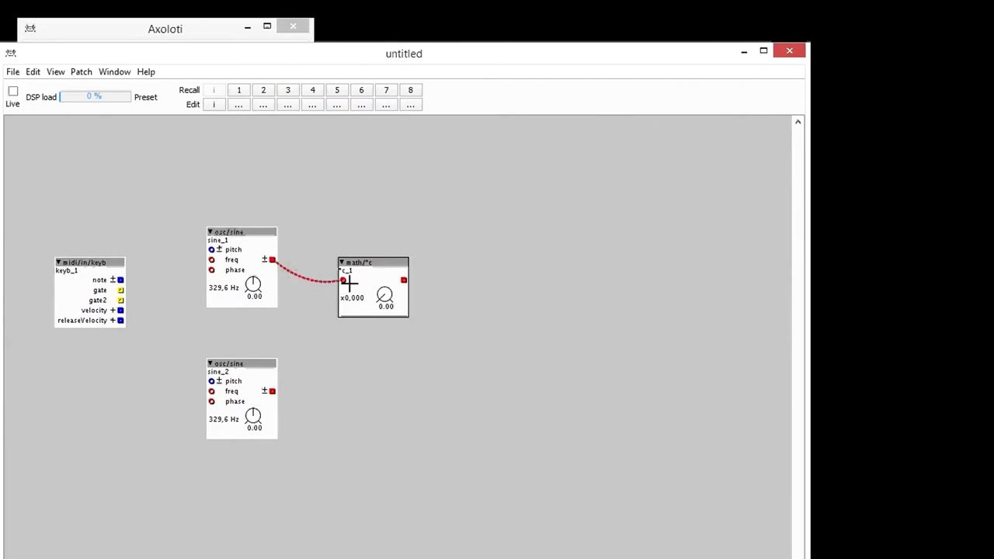
double_click(359, 370)
double_click(396, 402)
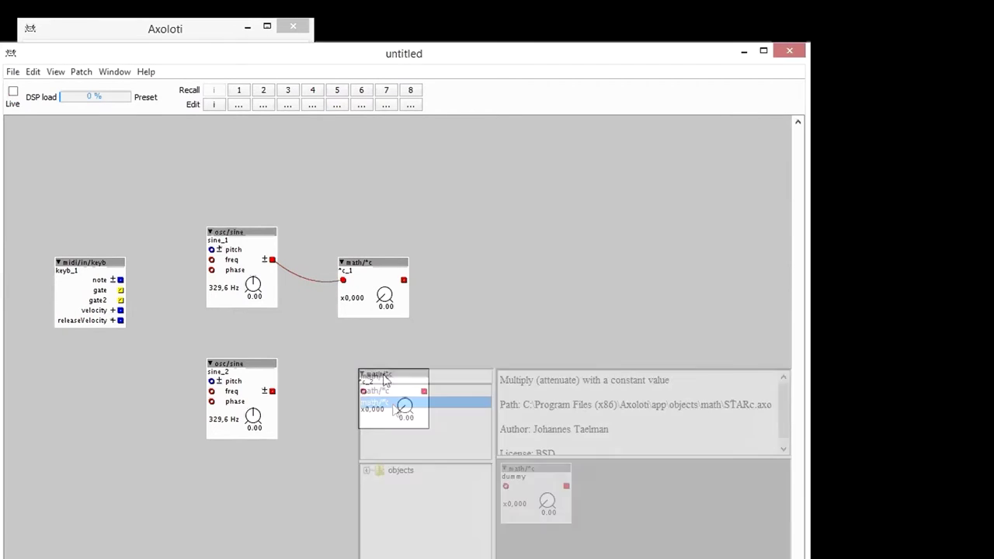
Cross-wire c_1 to sine_2's phase, c_2 to sine_1's phase, sine_2 into c_2, and keyboard note to pitch
left_click_drag(404, 282, 211, 401)
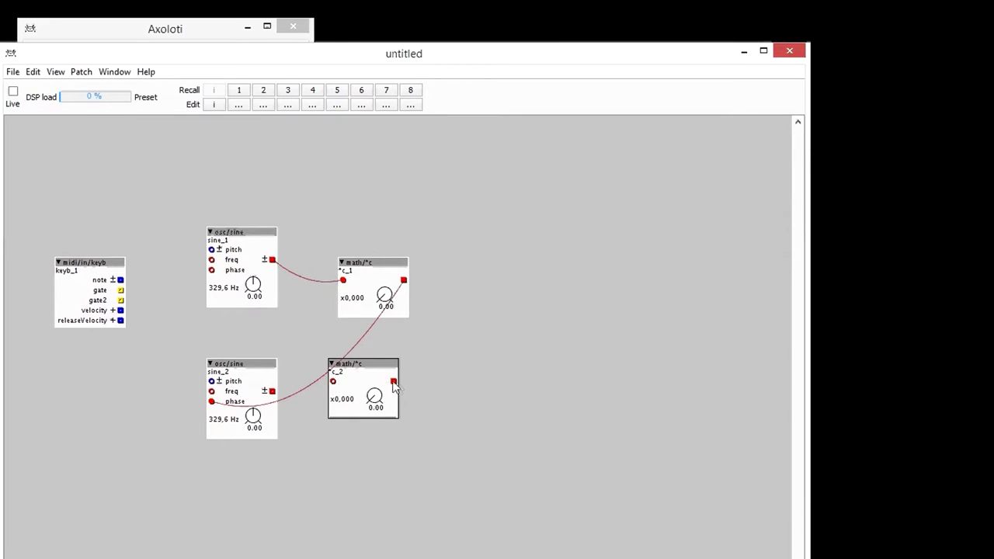
left_click_drag(394, 382, 212, 269)
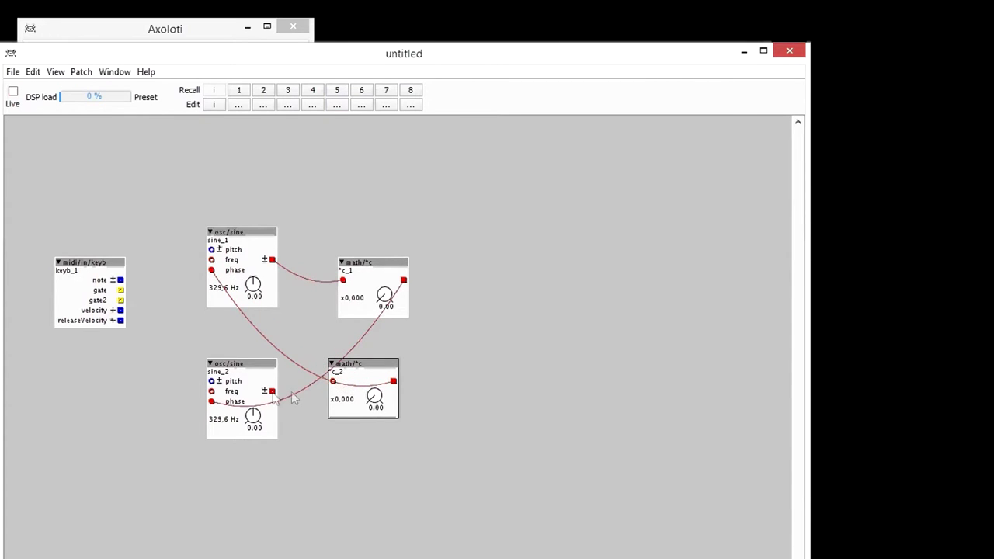
left_click_drag(272, 392, 334, 382)
left_click_drag(211, 381, 210, 249)
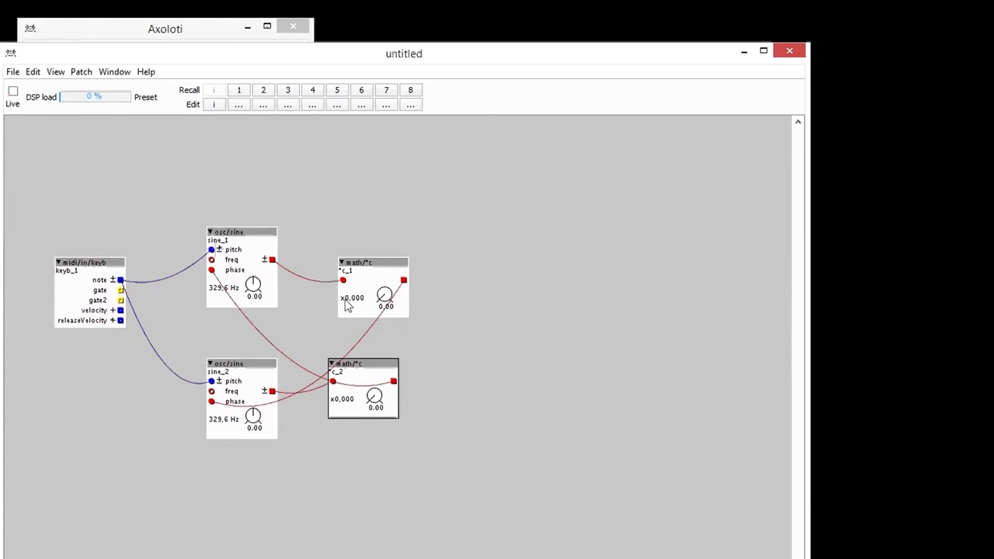
Add a mix/mix 2 mixer (mix_1) right of the multipliers and wire the sine outputs into it
double_click(452, 302)
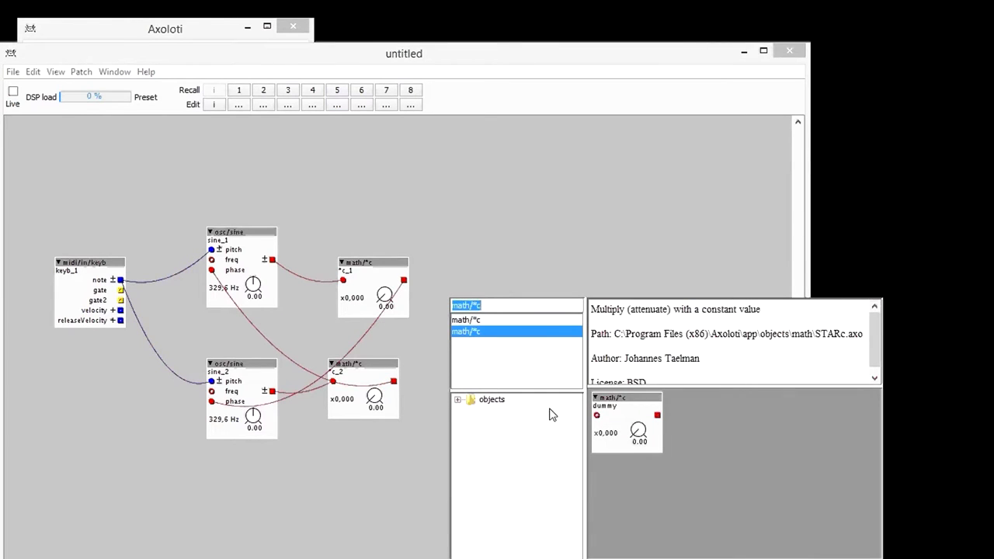
type("mixer")
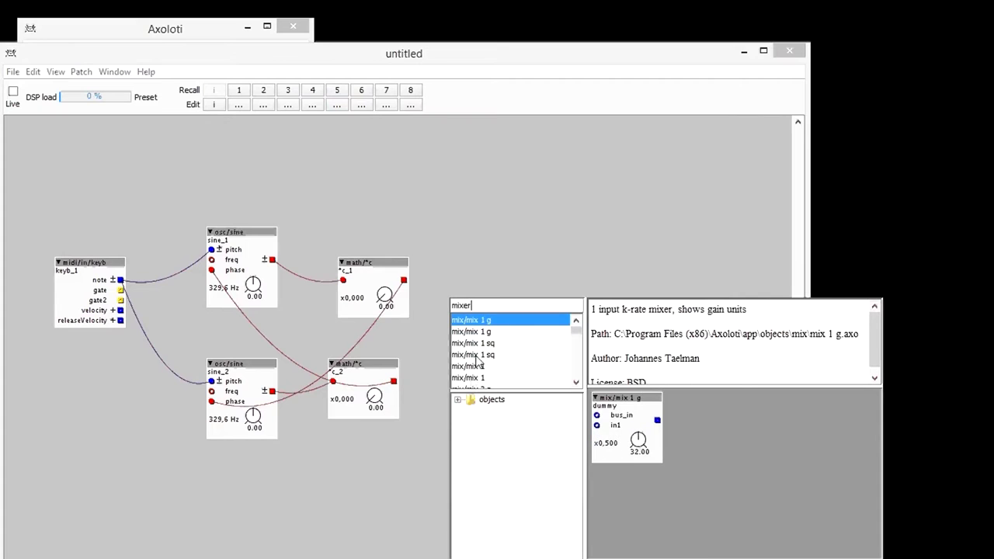
double_click(481, 378)
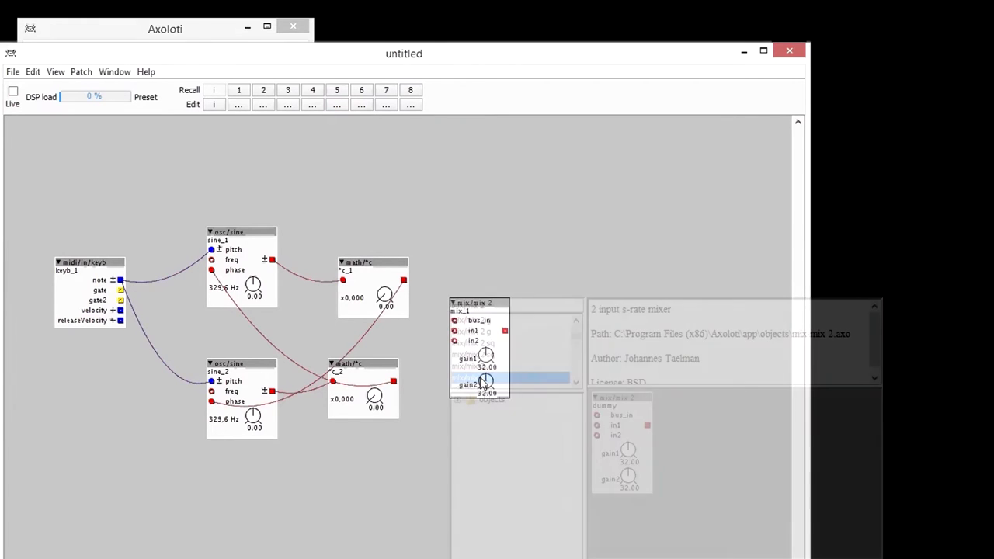
left_click_drag(459, 303, 499, 291)
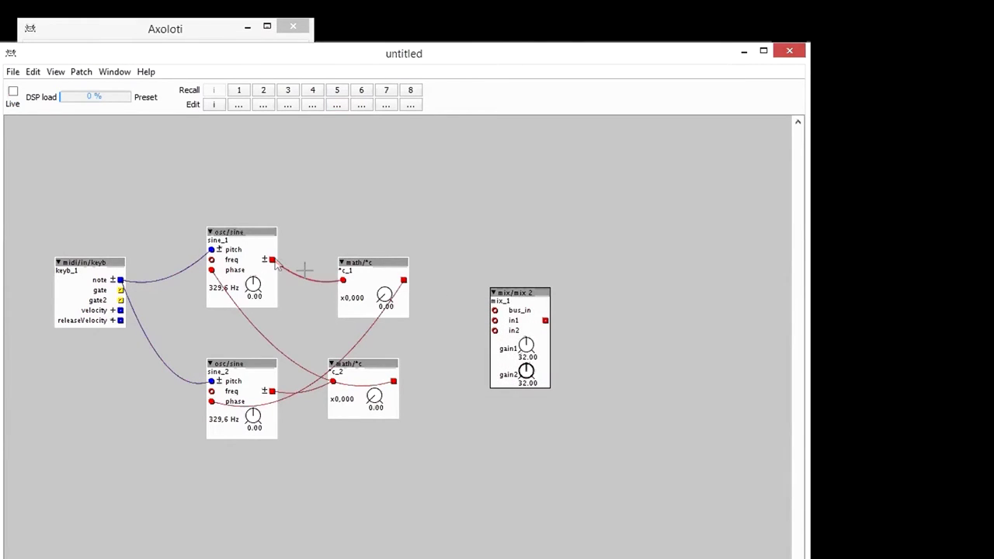
left_click_drag(273, 261, 271, 390)
double_click(610, 309)
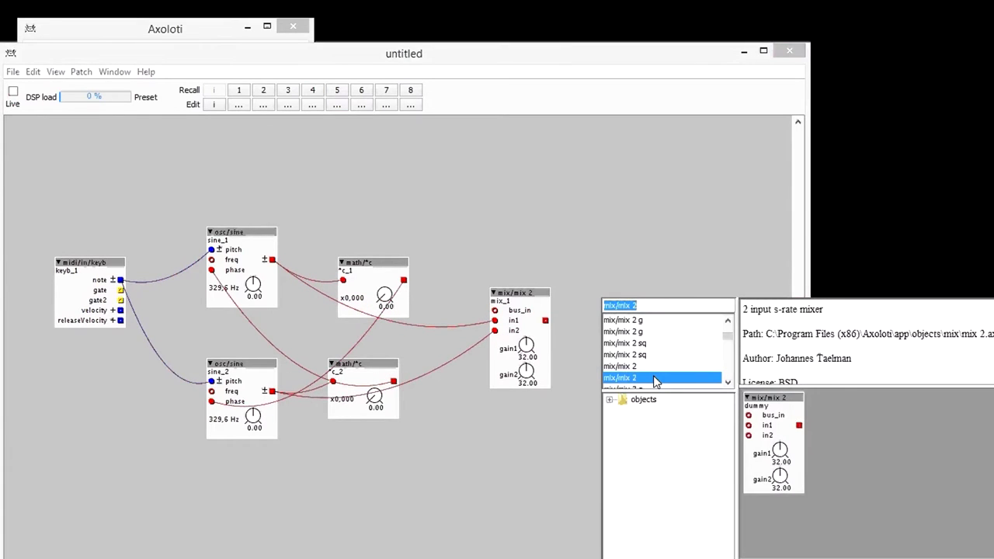
Add a filter/vcf3 filter beside the mixer and a gain/vca amplifier to its right
type("vcf")
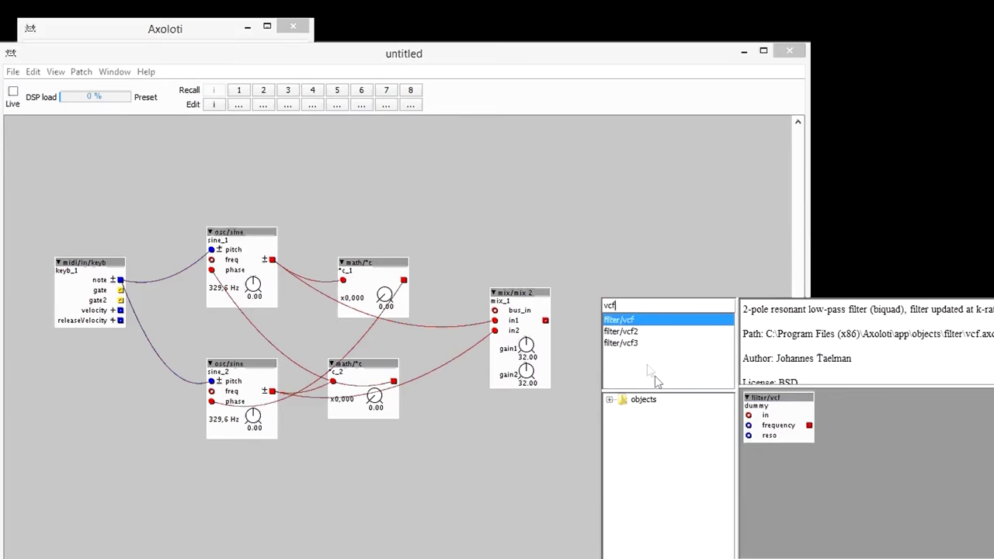
double_click(628, 342)
left_click_drag(621, 295, 601, 295)
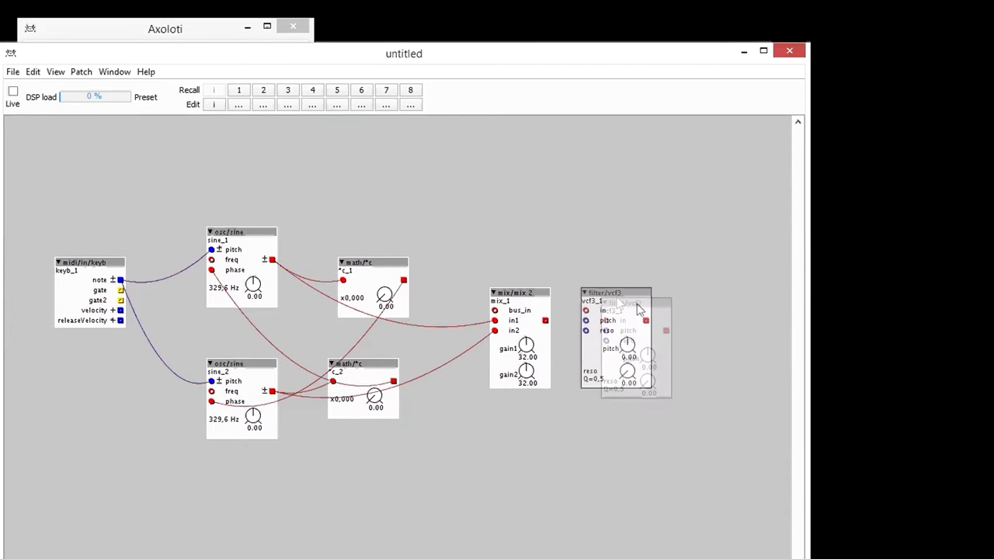
left_click_drag(808, 362, 983, 395)
double_click(814, 362)
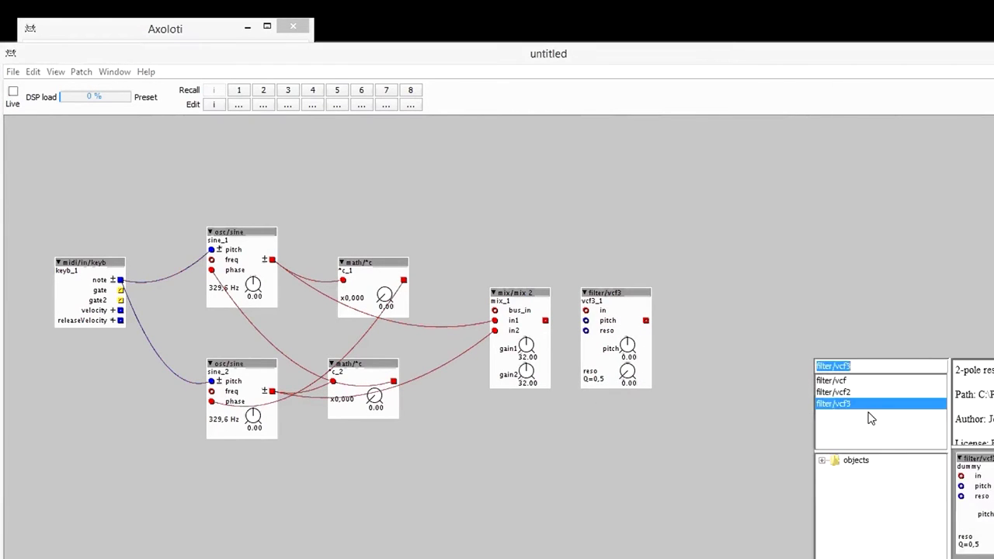
type("vca")
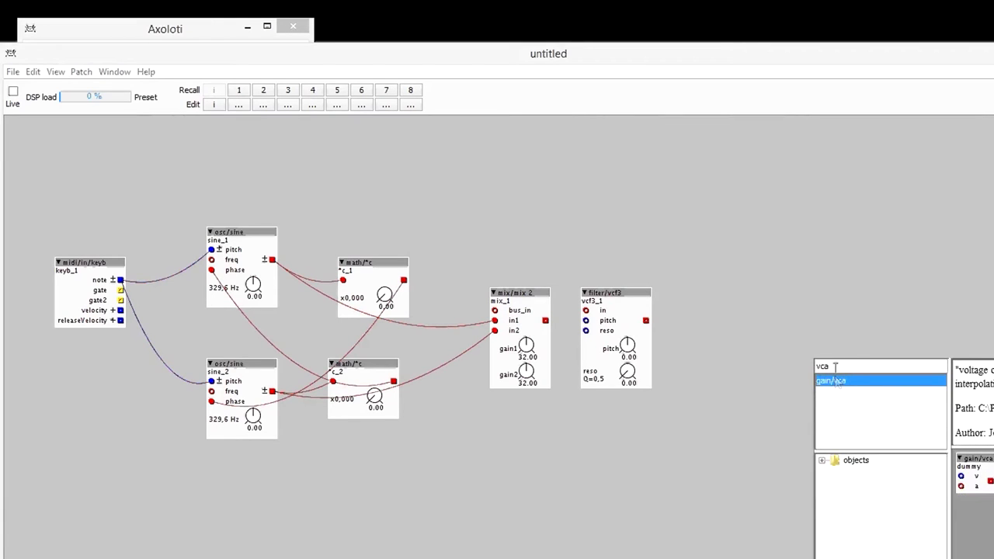
double_click(829, 381)
left_click_drag(828, 360, 756, 320)
Add an env/adsr envelope above the filter
double_click(491, 168)
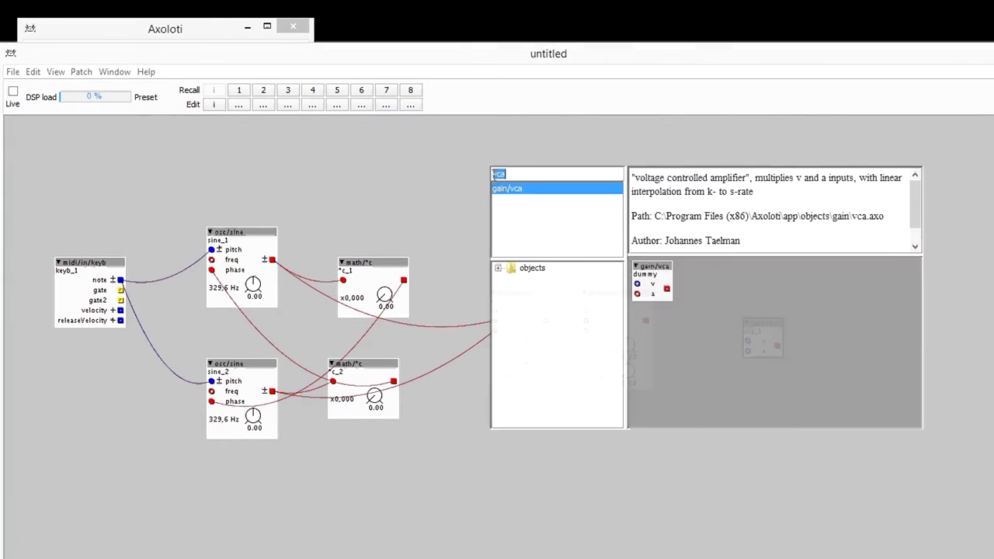
type("env")
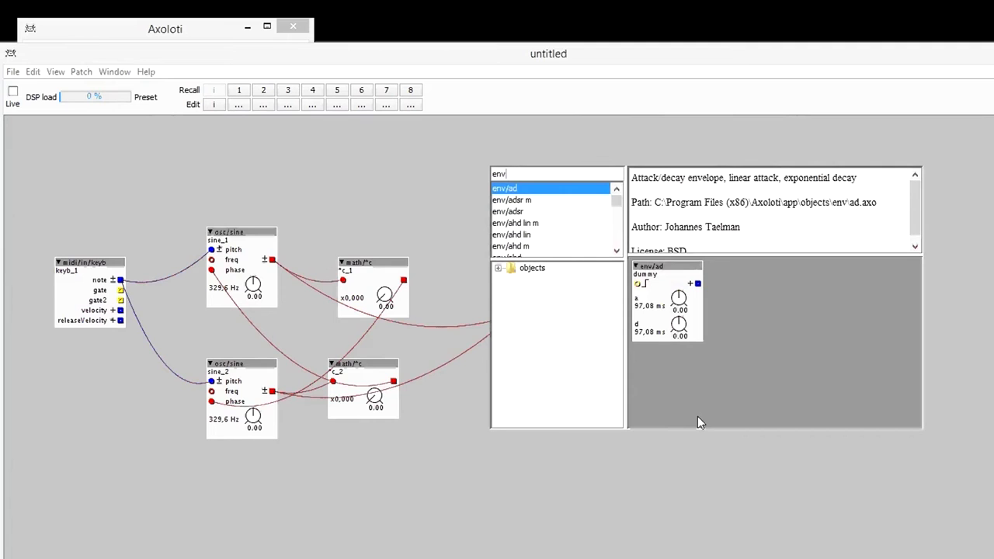
double_click(519, 211)
left_click_drag(525, 178, 605, 158)
Wire mixer into vcf3 into vca, adsr into the vca level, and keyboard gate into adsr
left_click_drag(614, 302, 751, 354)
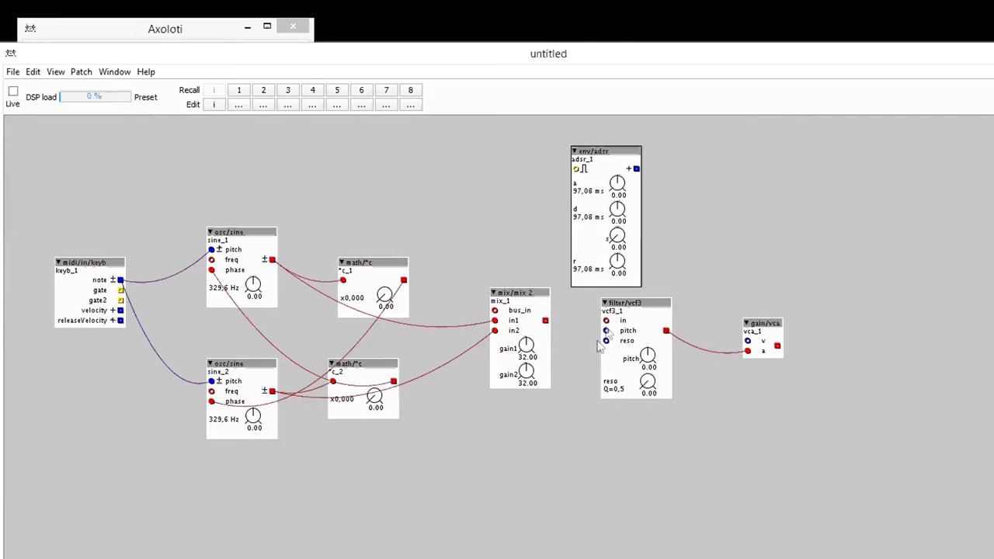
left_click_drag(606, 321, 546, 320)
left_click_drag(636, 169, 747, 341)
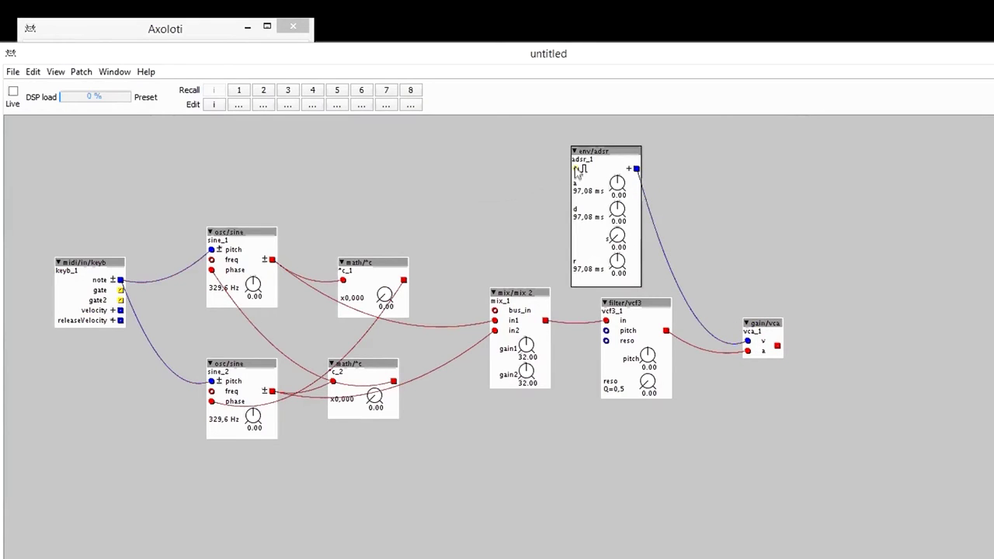
left_click_drag(576, 168, 121, 289)
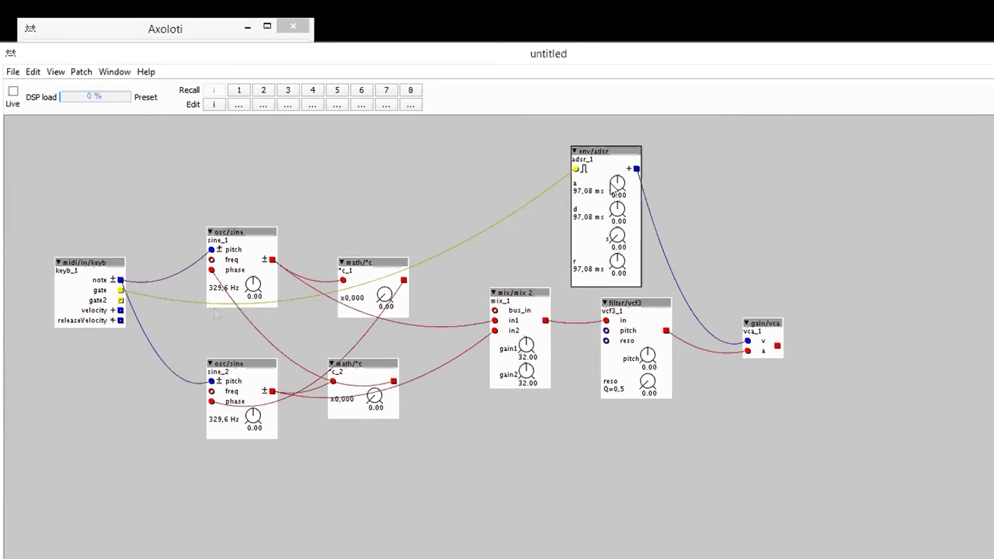
Add an audio/out stereo object (out_1) and wire vca_1's output into its left and right inputs
double_click(881, 306)
type("aud")
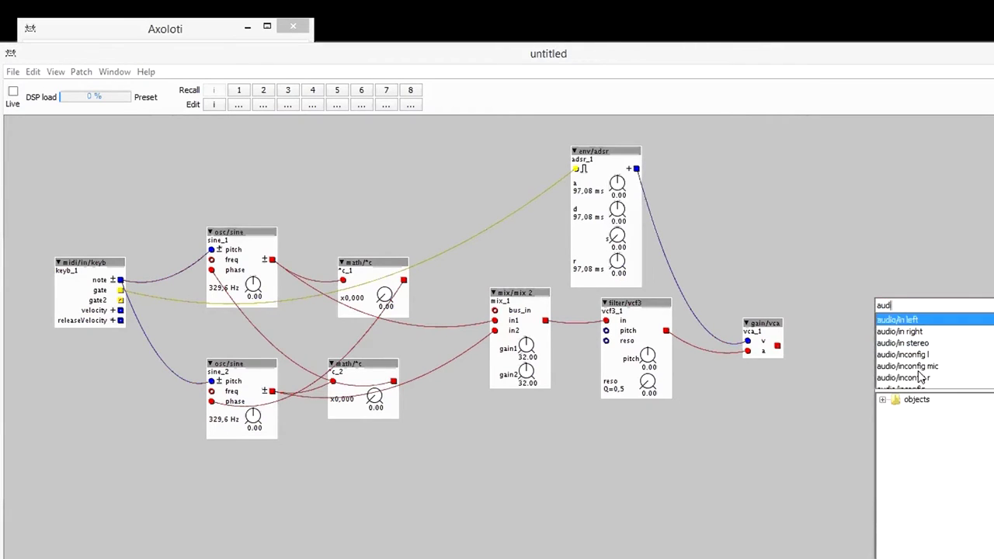
type("ioou")
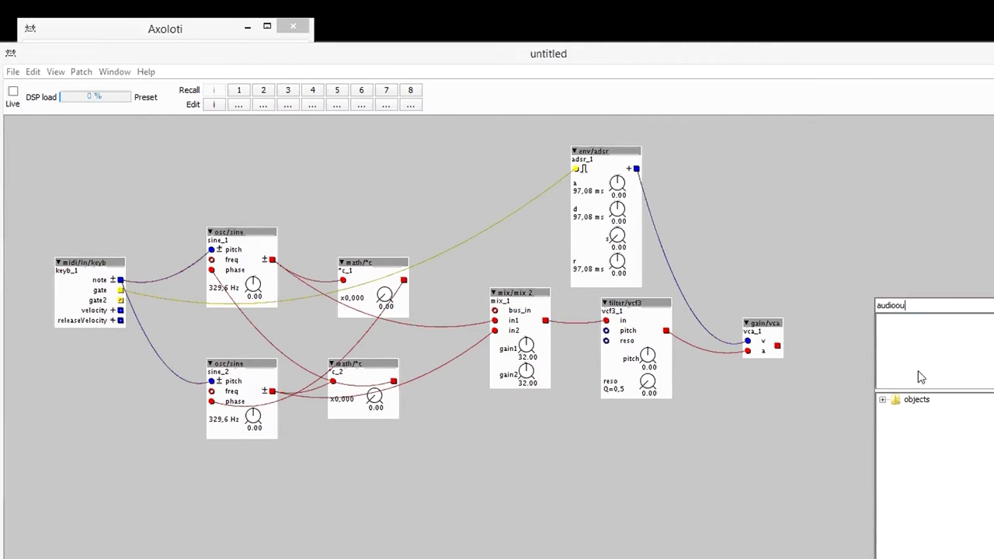
key("BackSpace")
key("BackSpace")
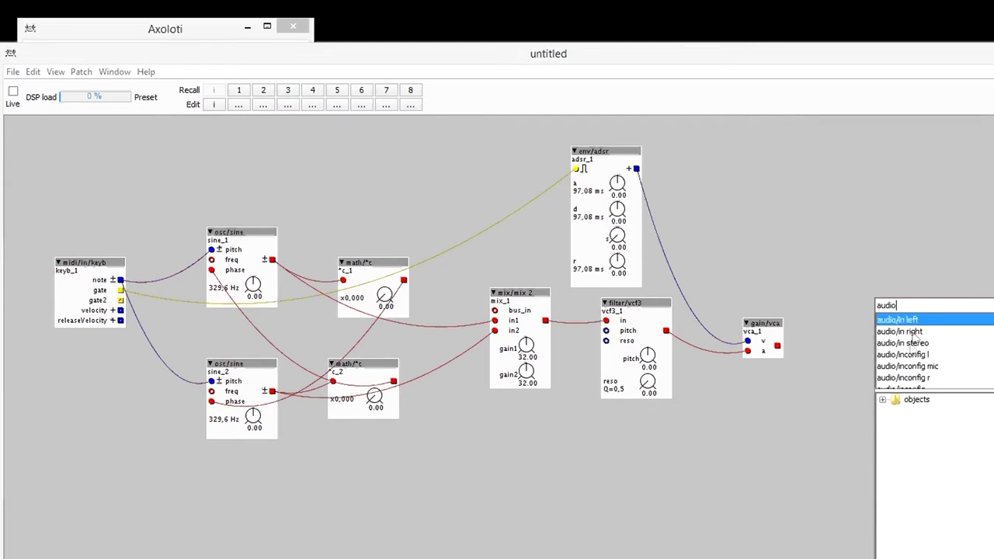
scroll(915, 342, "down", 2)
left_click(916, 355)
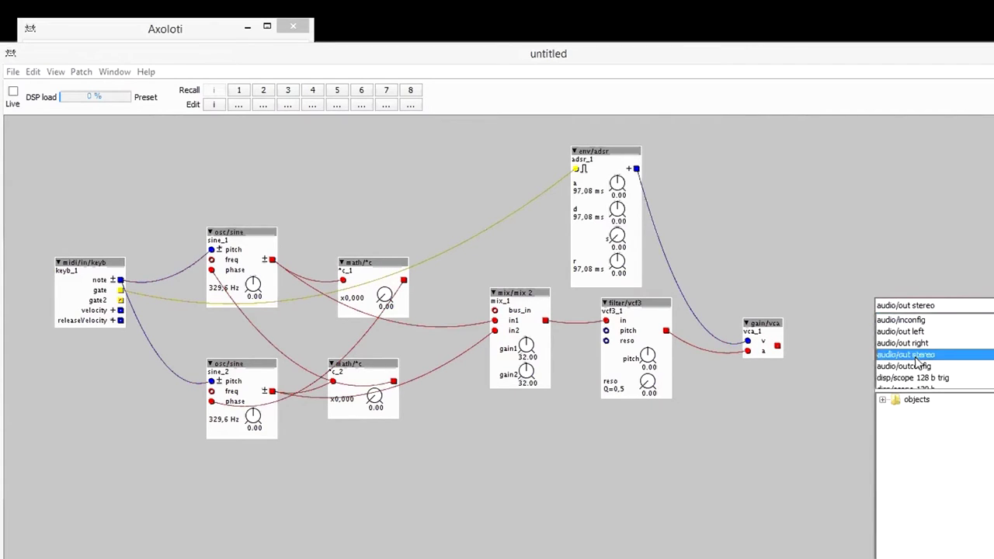
key("Return")
mouse_move(776, 346)
left_mouse_down()
mouse_move(871, 349)
mouse_move(869, 340)
mouse_move(778, 346)
left_mouse_up()
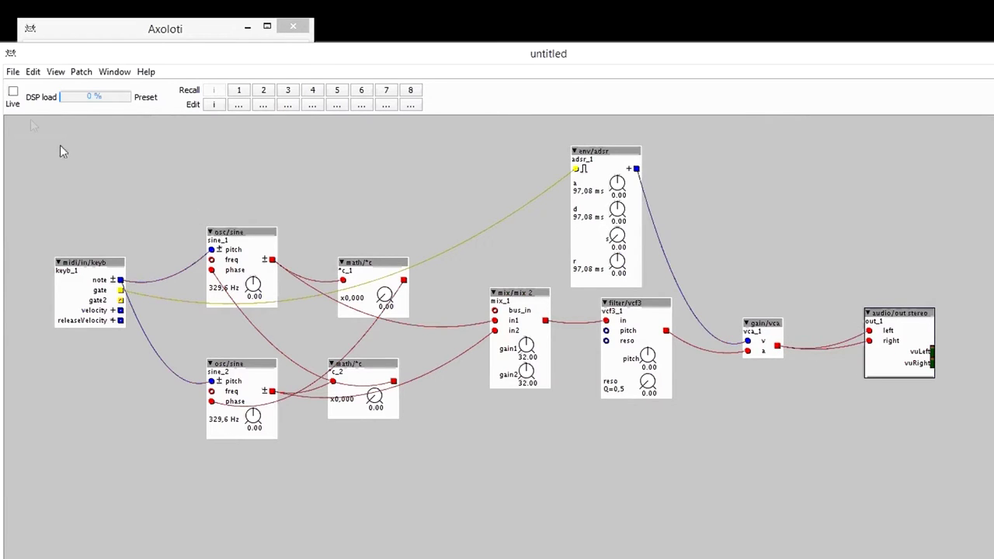
Turn on Live mode and adjust envelope sustain, filter cutoff, mixer gains and c_1/c_2 amounts
left_click(18, 97)
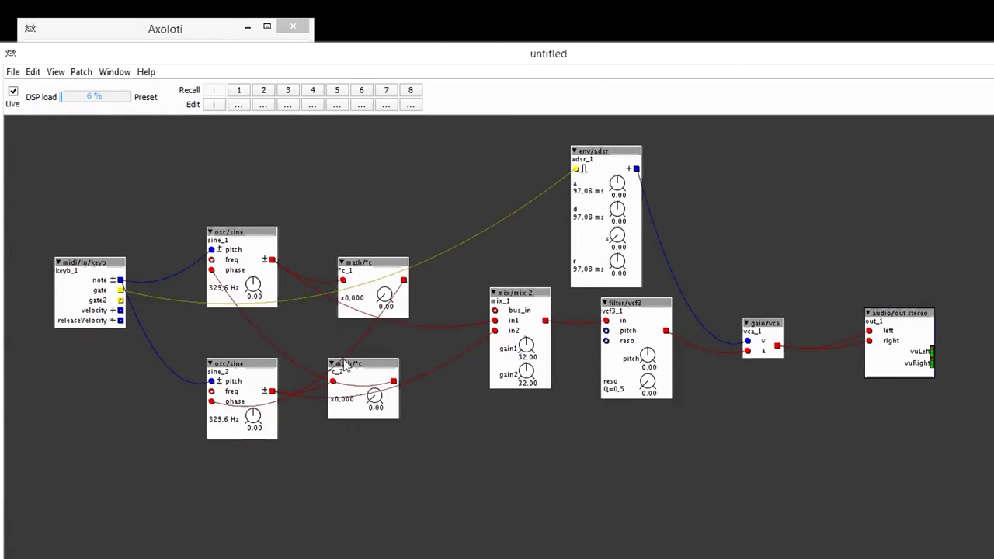
left_click_drag(617, 236, 618, 194)
left_click_drag(647, 356, 648, 314)
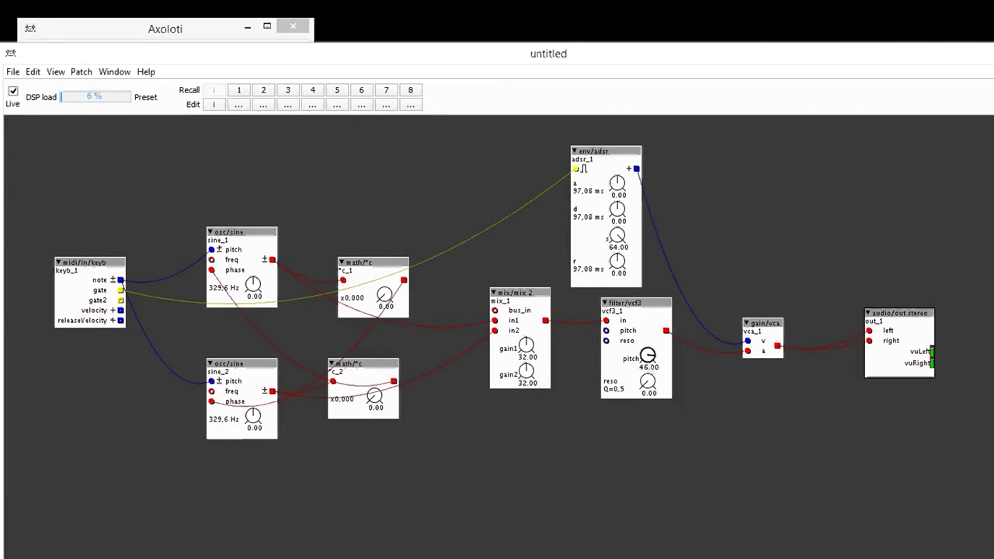
left_click_drag(526, 344, 525, 355)
left_click_drag(526, 372, 525, 380)
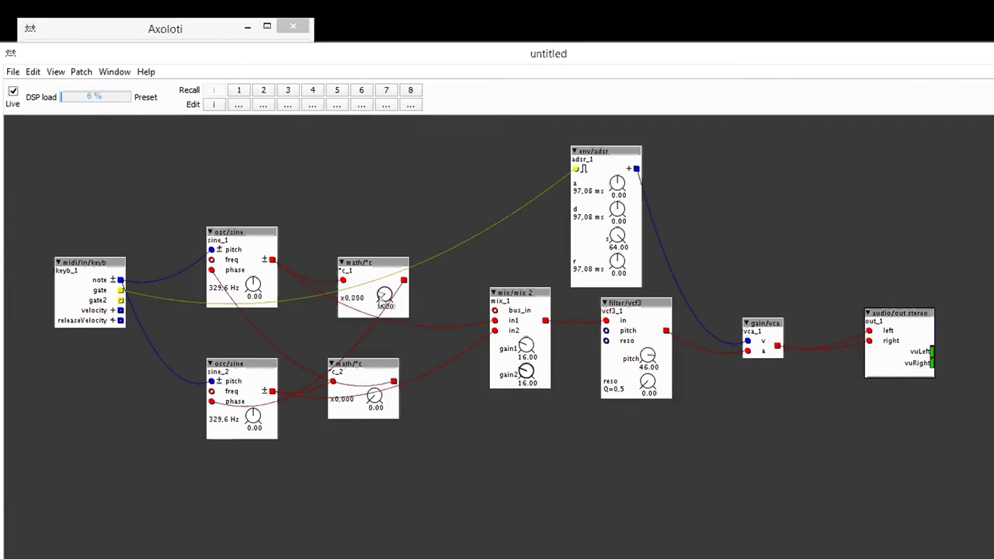
left_click_drag(382, 297, 382, 272)
left_click_drag(375, 396, 375, 362)
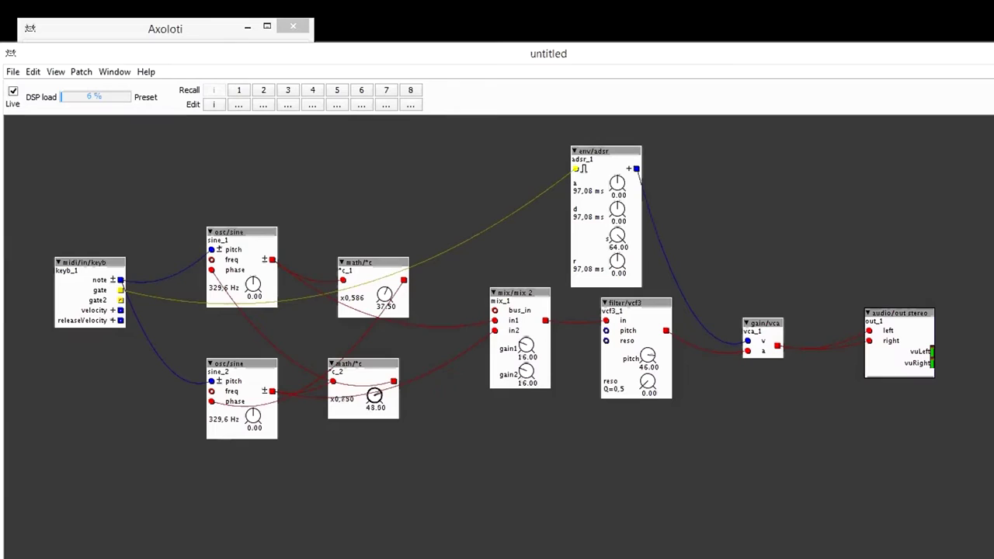
left_click_drag(375, 396, 375, 400)
left_click_drag(526, 345, 527, 379)
Retune both oscillator pitches, set c_2 to 22 and c_1 to 23.50, and shorten the envelope
left_click_drag(253, 418, 253, 422)
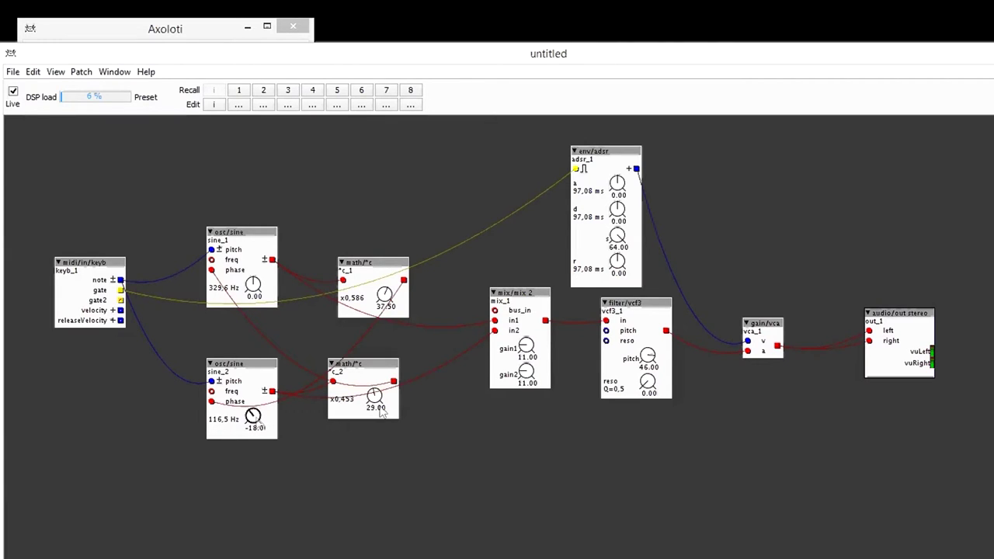
left_click_drag(380, 412, 381, 426)
left_click_drag(387, 313, 387, 329)
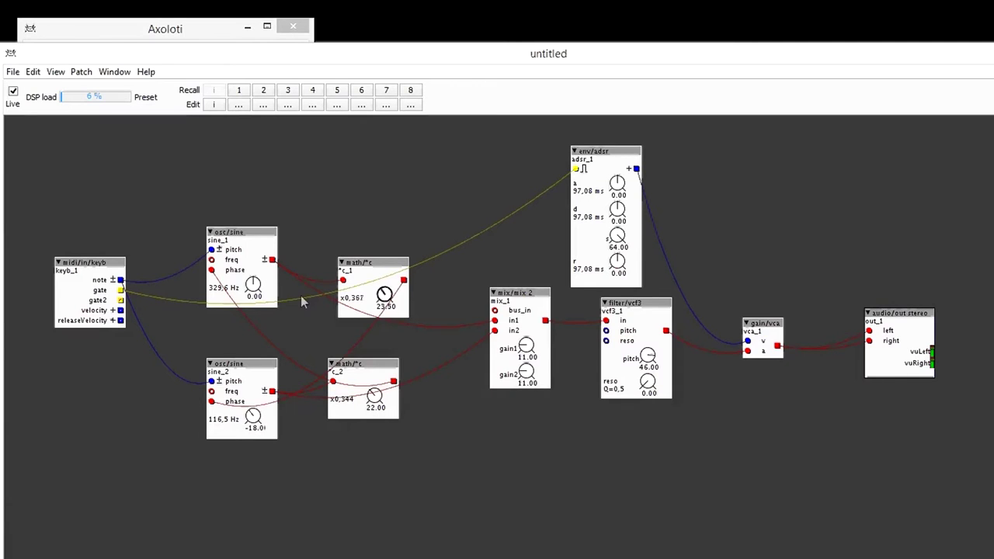
left_click_drag(253, 292, 253, 278)
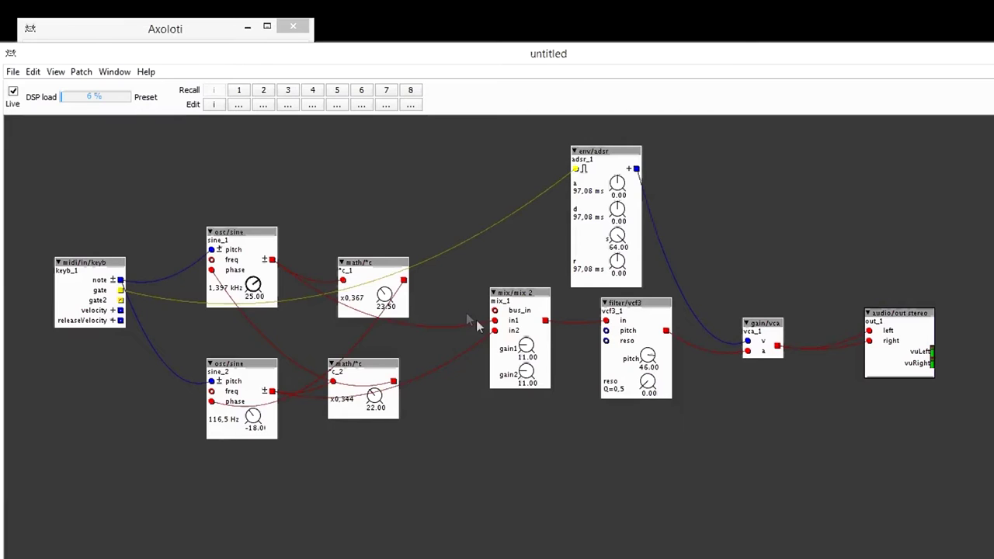
left_click_drag(648, 356, 647, 372)
mouse_move(615, 208)
left_mouse_down()
mouse_move(615, 192)
mouse_move(618, 225)
left_mouse_up()
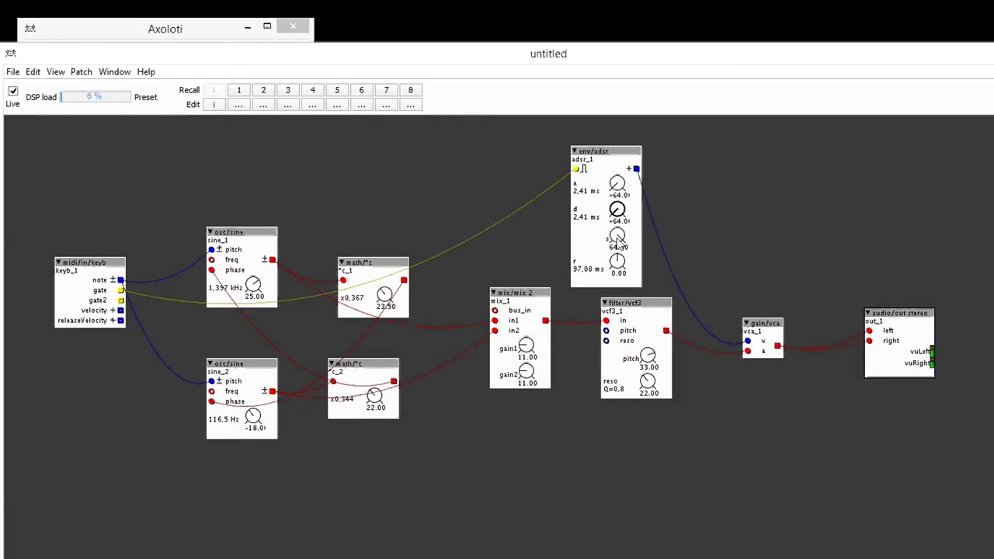
left_click_drag(617, 262, 618, 268)
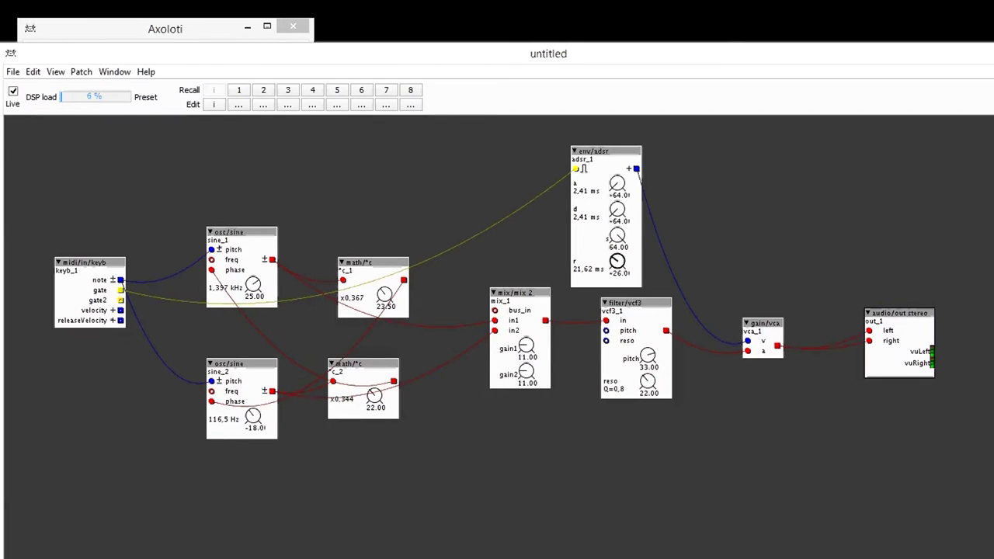
Turn off Live mode, select every object except out_1, and cut them with Edit > Cut
left_click(13, 92)
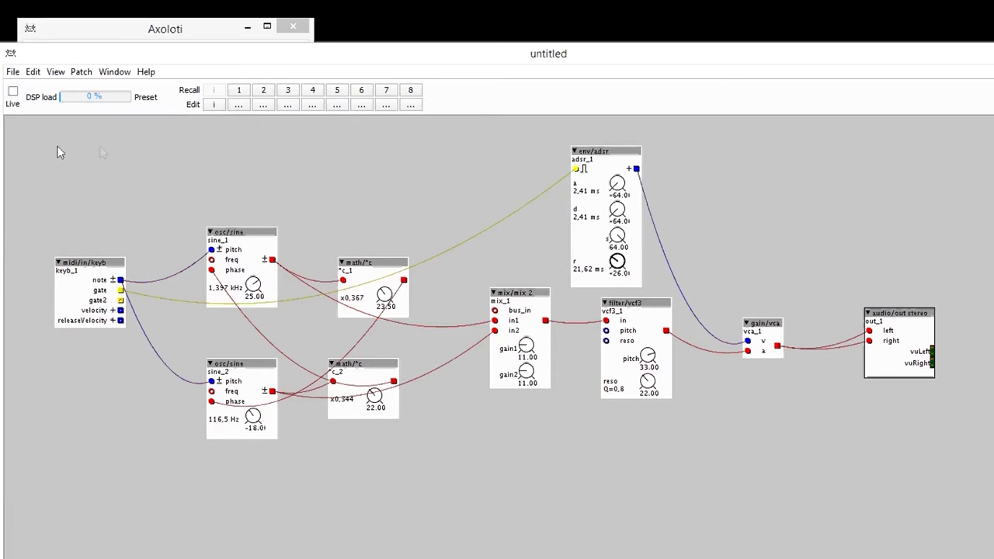
left_click_drag(32, 131, 804, 553)
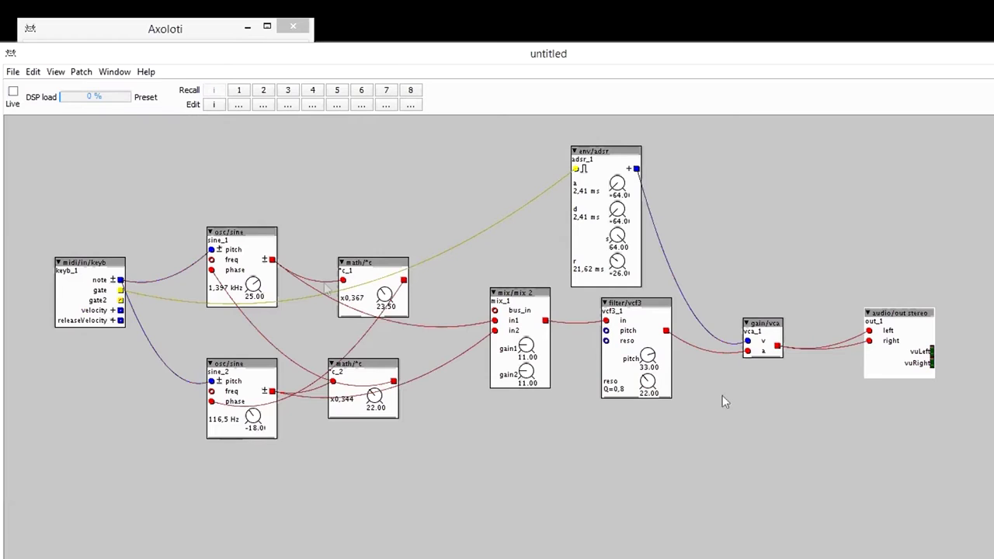
left_click_drag(326, 318, 790, 536)
left_click(33, 71)
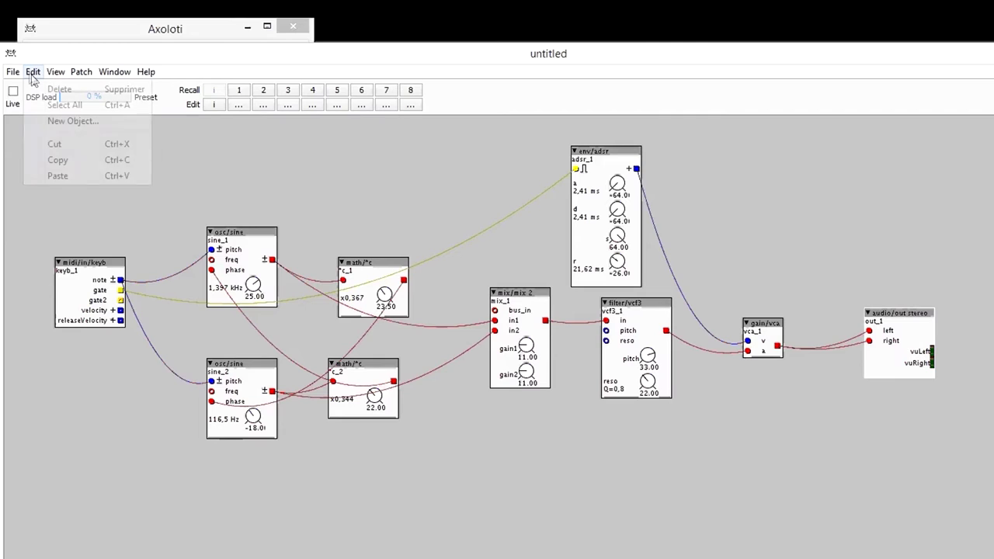
left_click(62, 145)
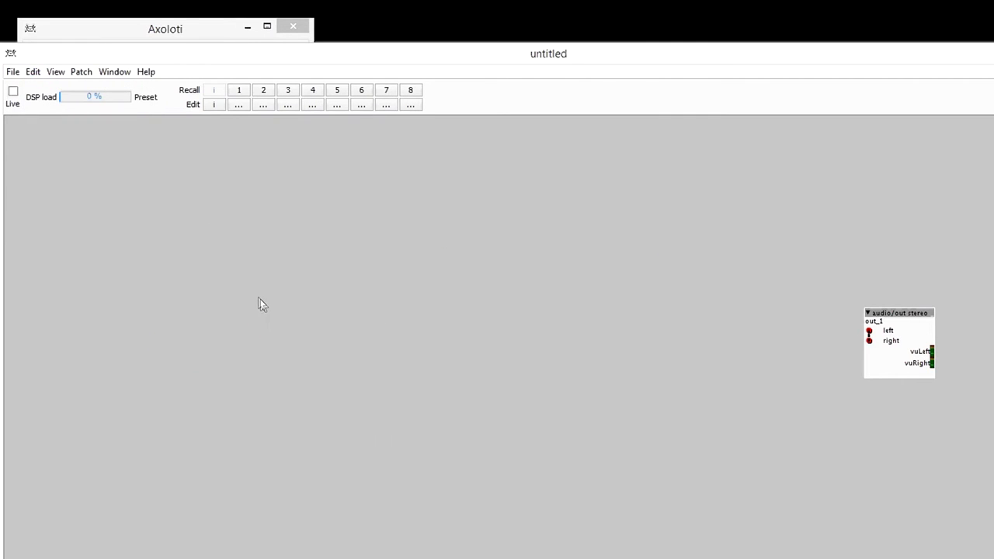
Add a patch/patcher object (patcher_1) and open its empty subpatch window
double_click(260, 299)
type("patc")
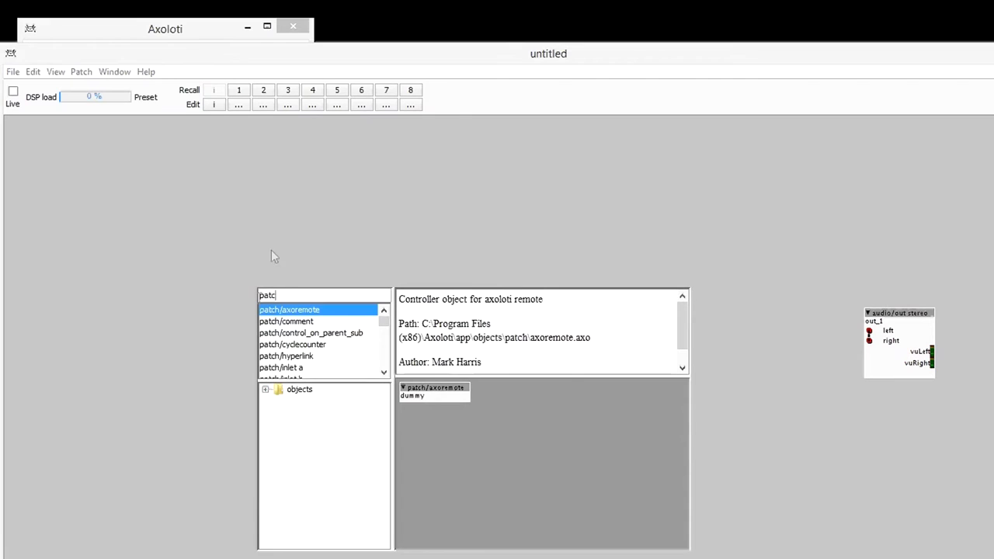
scroll(297, 349, "down", 6)
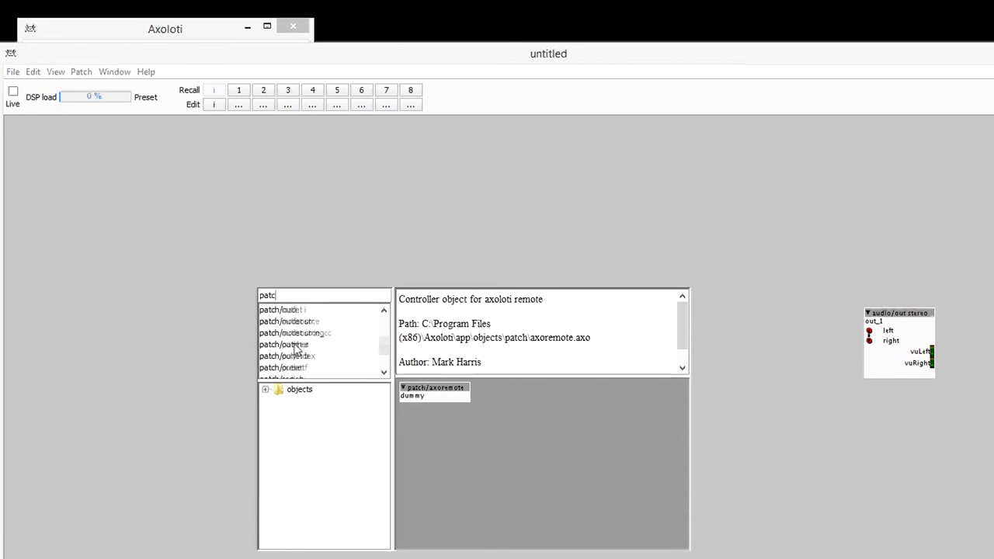
double_click(293, 310)
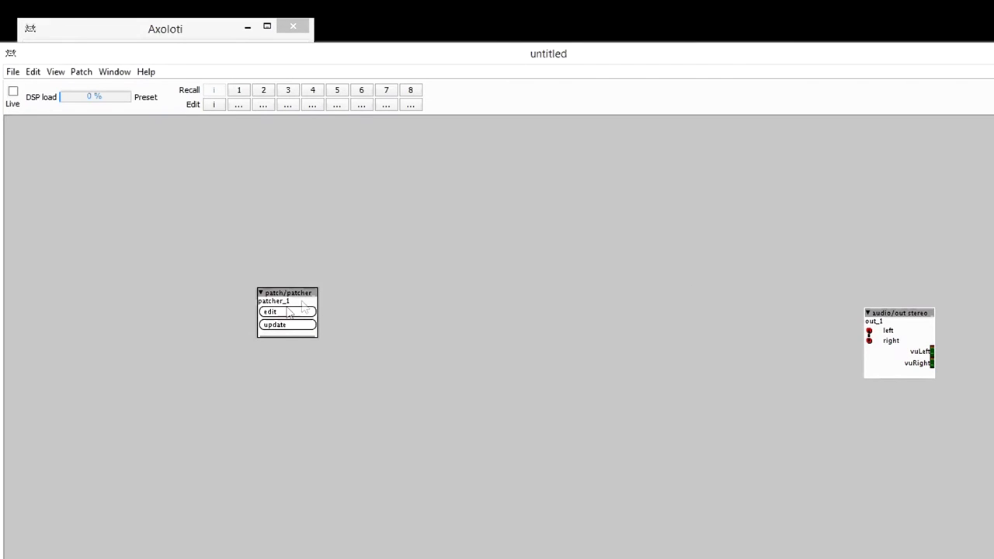
left_click(286, 312)
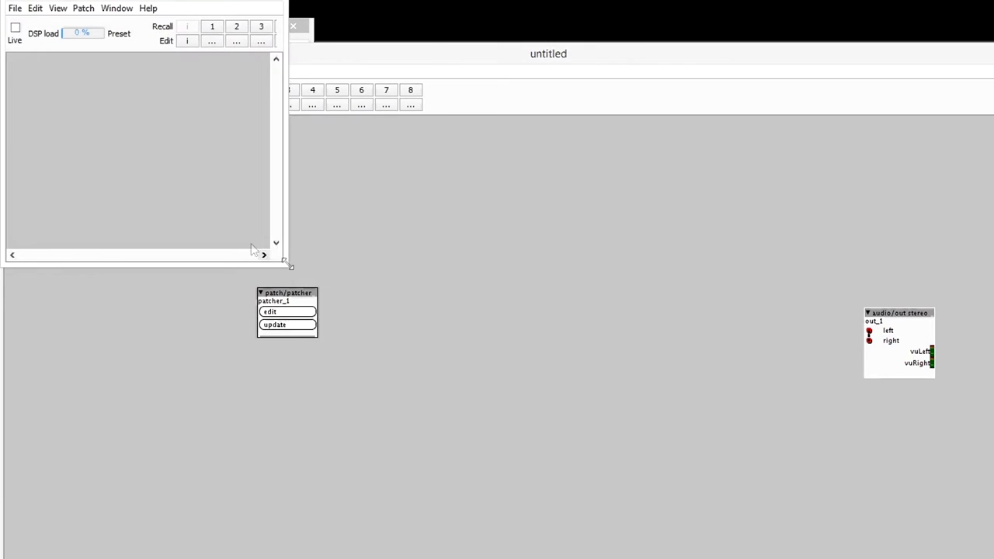
Paste the cut synth voice into the enlarged subpatch window, placed at the top-left
left_click_drag(288, 261, 481, 507)
key("ctrl+v")
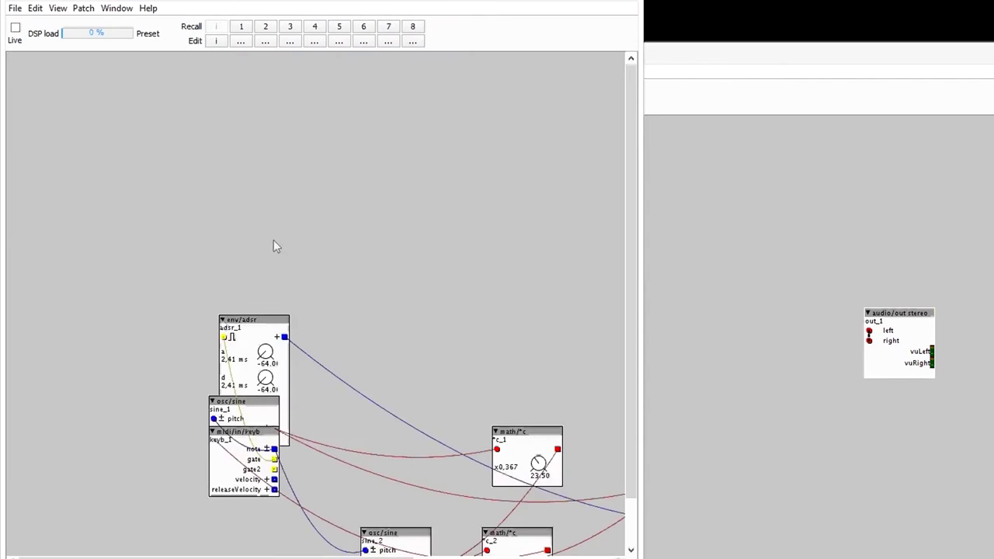
left_click_drag(275, 326, 92, 109)
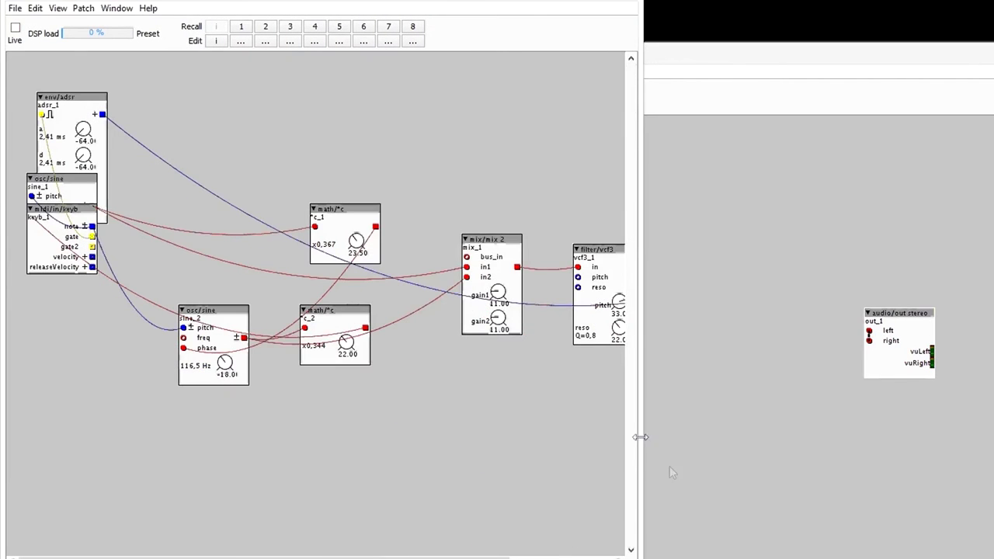
left_click_drag(640, 437, 971, 481)
Add a patch/outlet a object (outlet_1) and wire vca_1's output into it
double_click(834, 306)
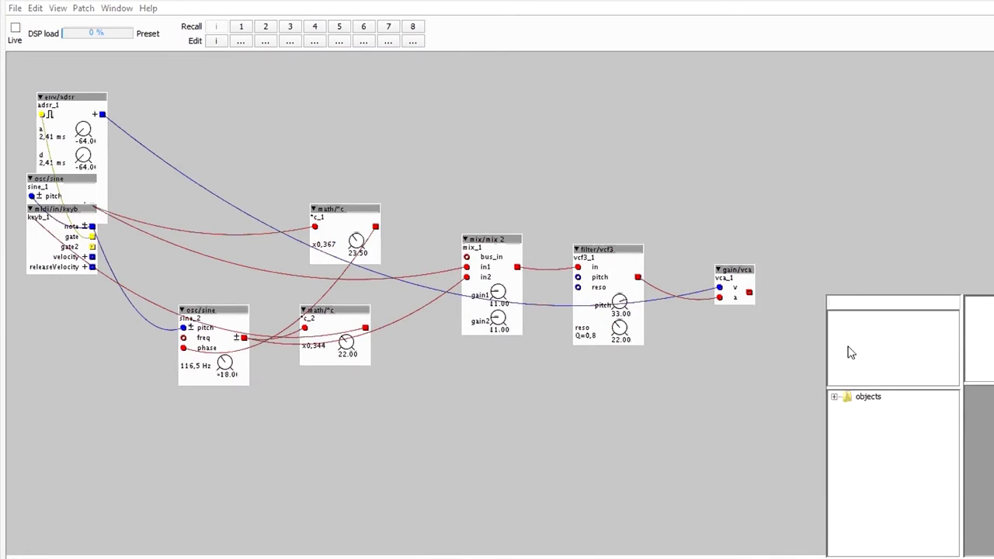
type("au")
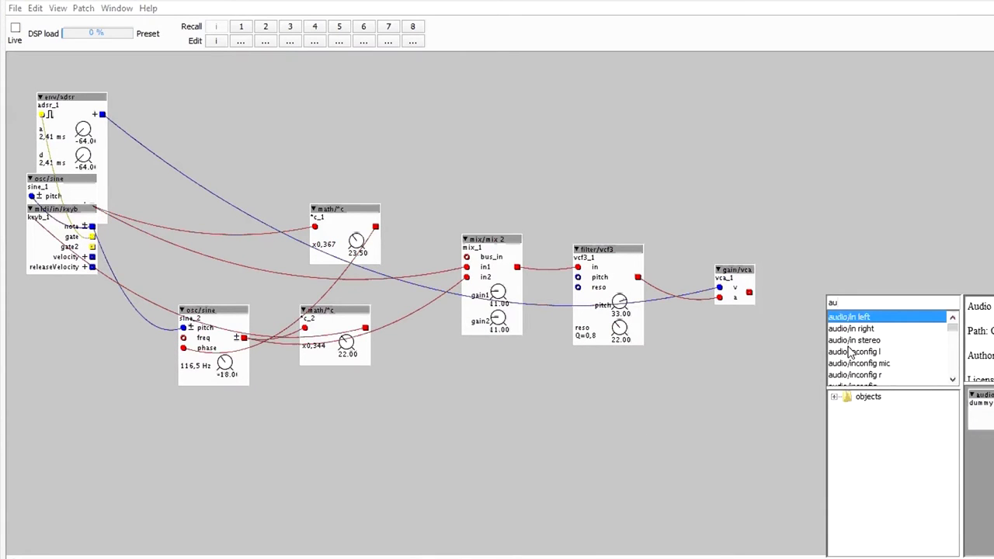
key("BackSpace")
key("BackSpace")
type("out")
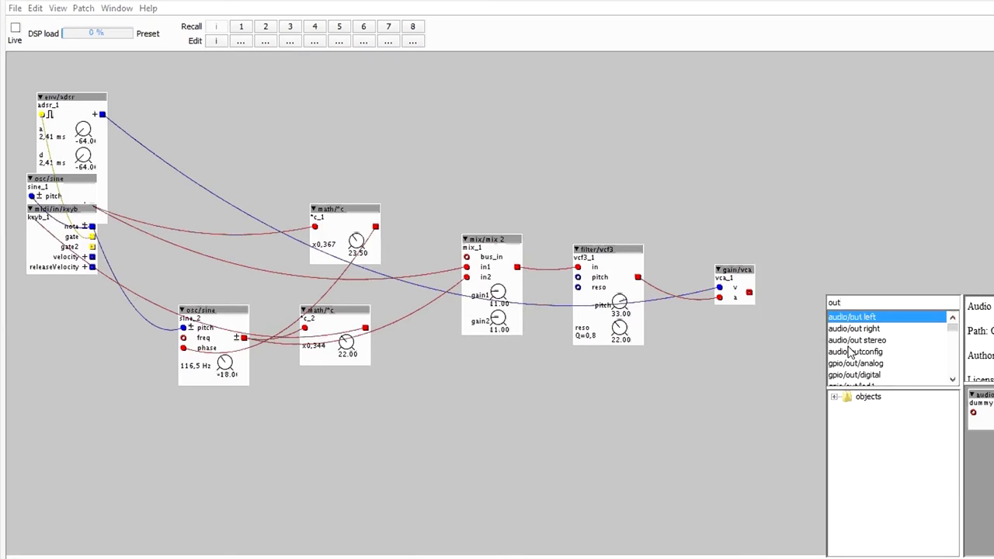
type("l")
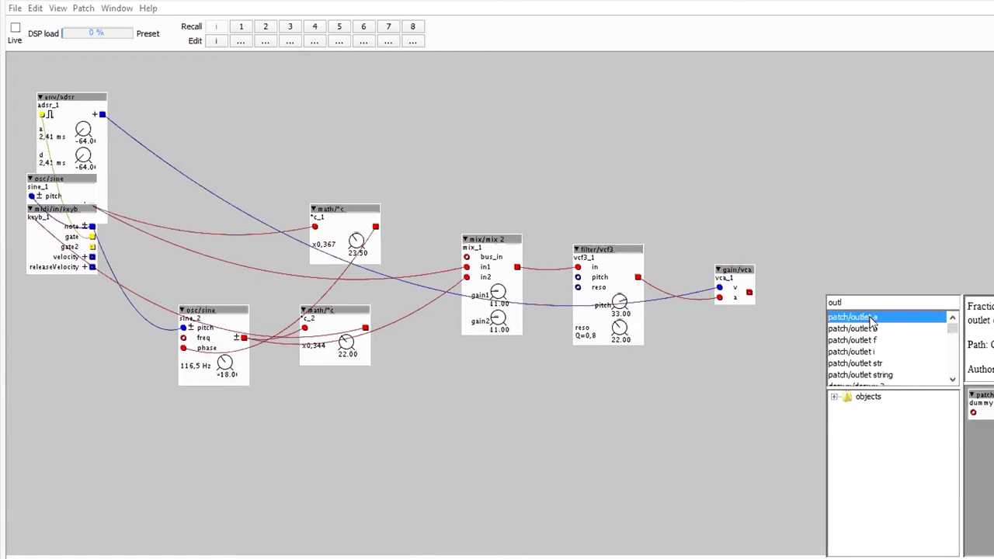
double_click(871, 319)
left_click_drag(749, 292, 831, 318)
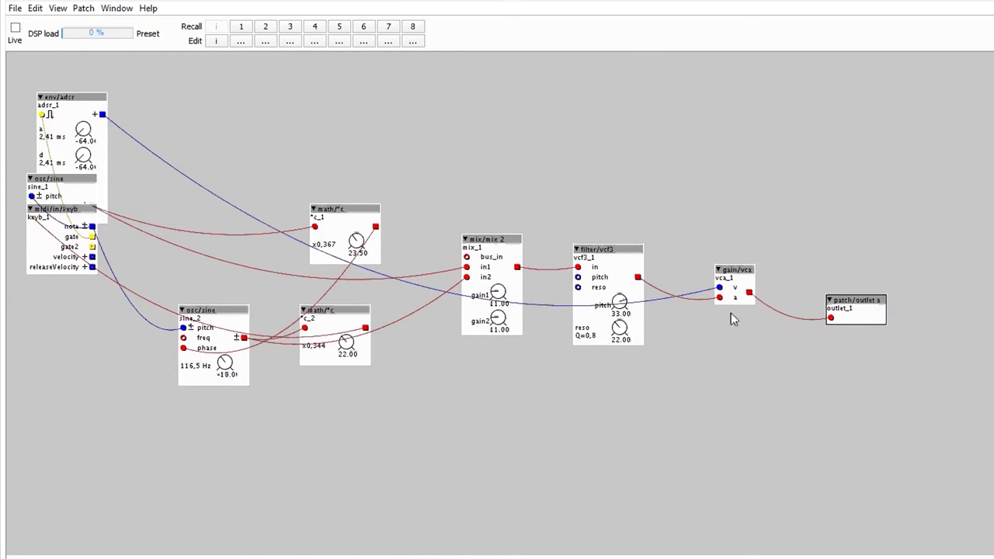
Expose the vcf3 pitch and reso knobs and both *c knobs as parameters on parent
right_click(619, 305)
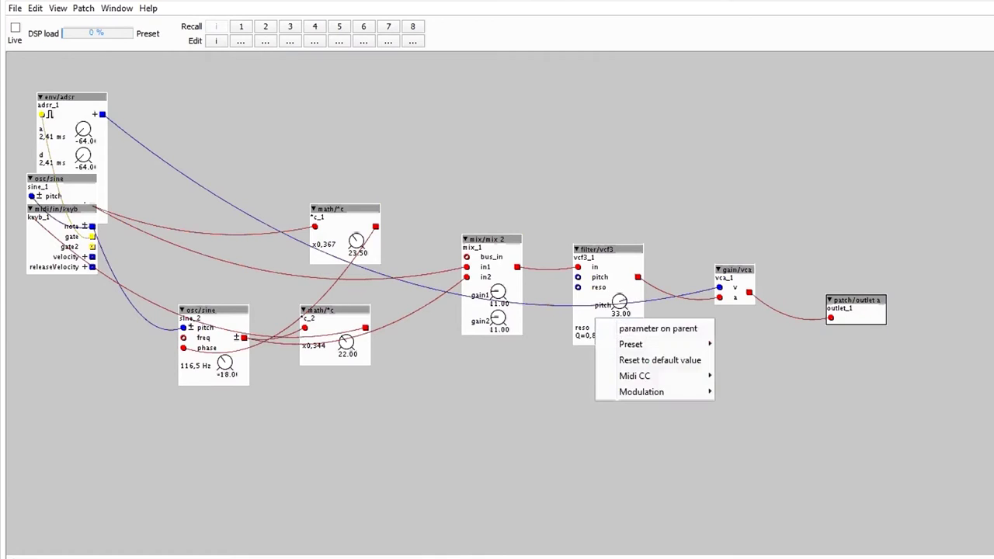
key("Escape")
right_click(618, 328)
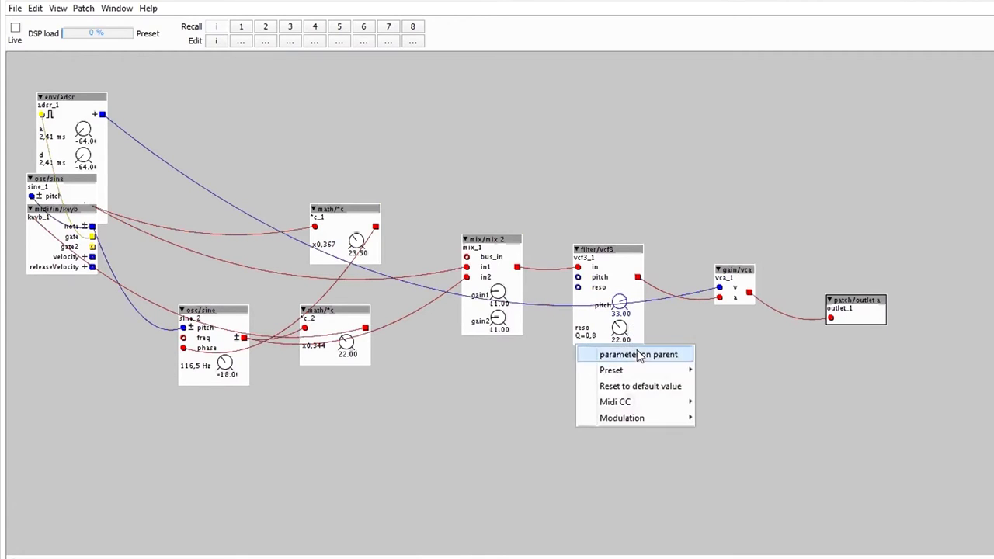
left_click(637, 354)
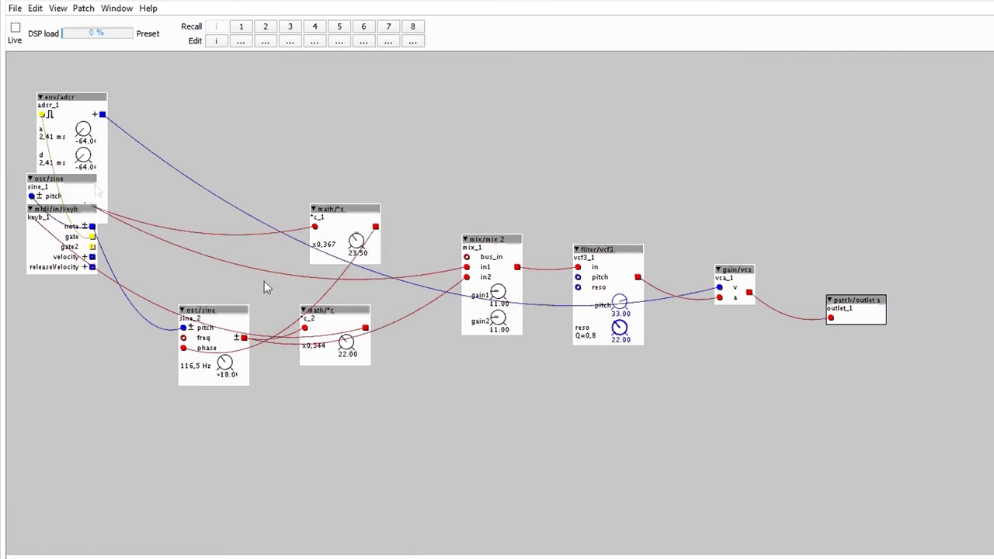
right_click(356, 241)
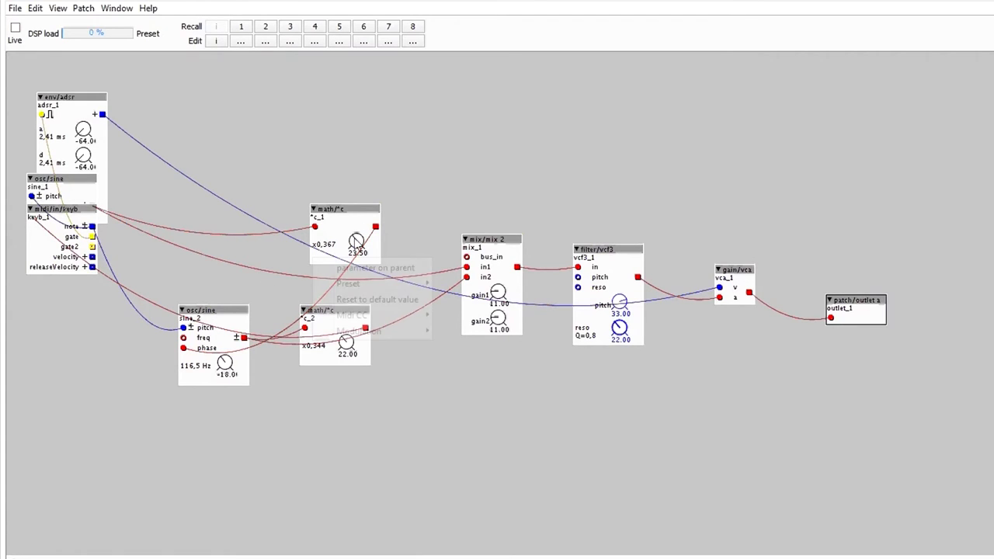
left_click(373, 268)
right_click(346, 341)
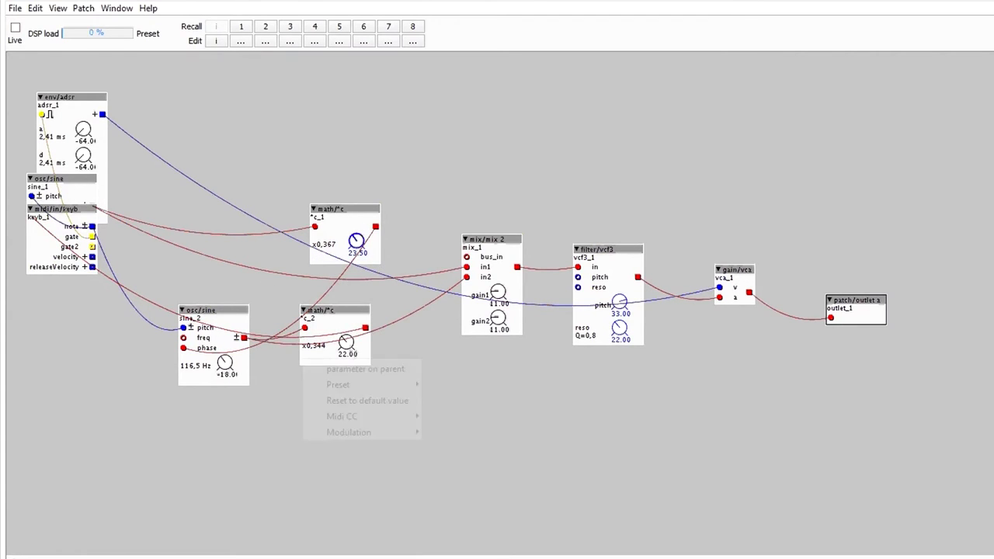
left_click(365, 370)
Rearrange adsr, keyb and sine_1, expose sine_2's knob on parent, and set mixer gains to 9.50 and 8.50
left_click_drag(78, 100, 179, 89)
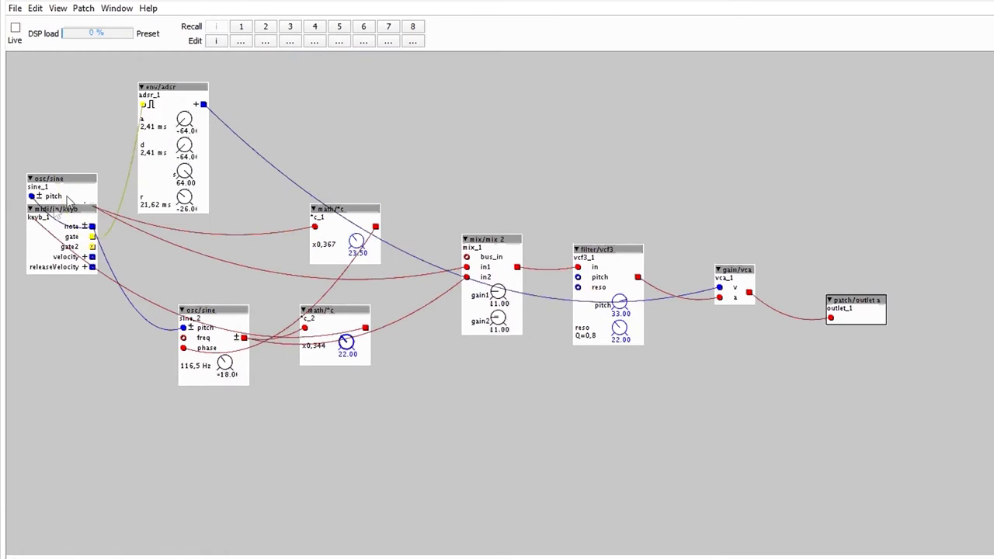
left_click_drag(54, 210, 45, 289)
left_click_drag(70, 183, 60, 172)
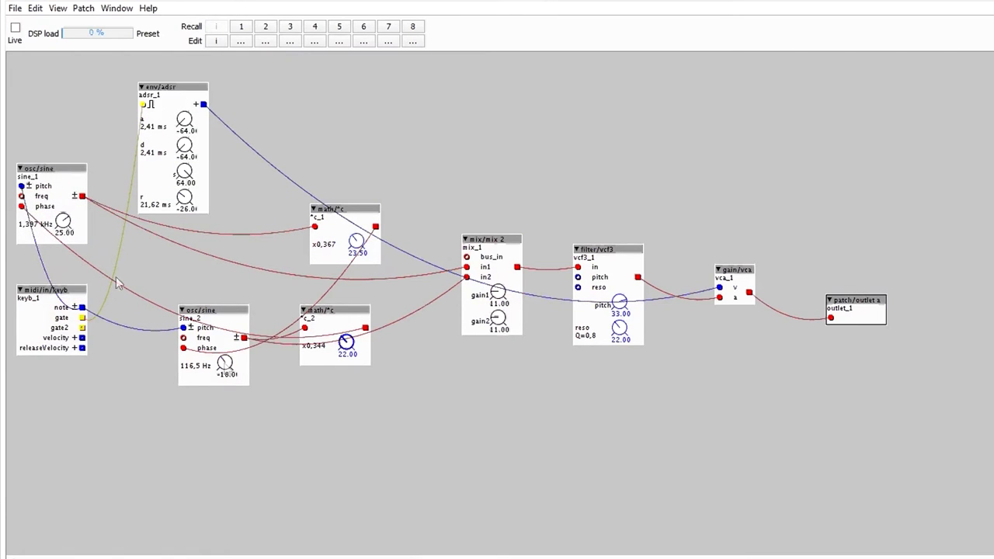
right_click(225, 363)
left_click(229, 388)
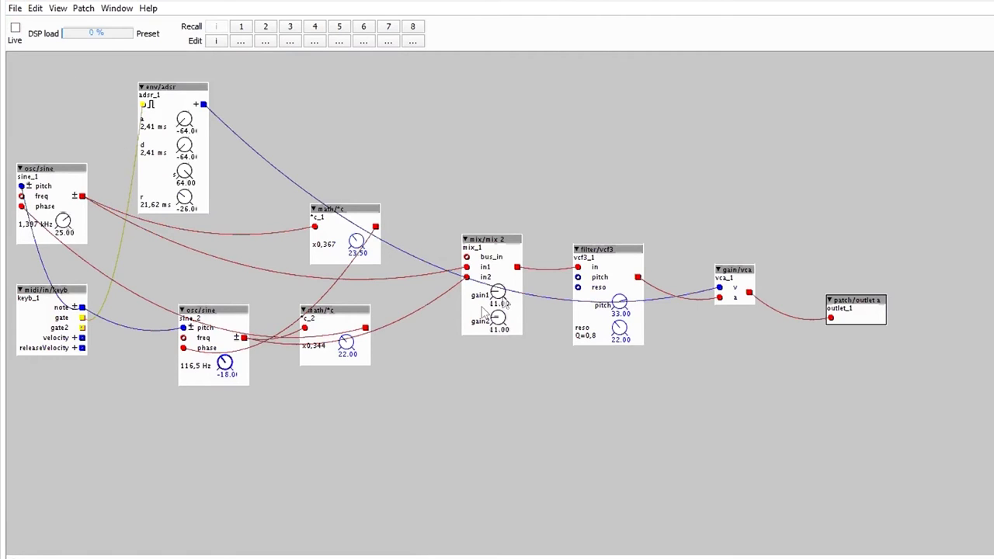
left_click_drag(504, 302, 504, 314)
left_click_drag(497, 319, 497, 332)
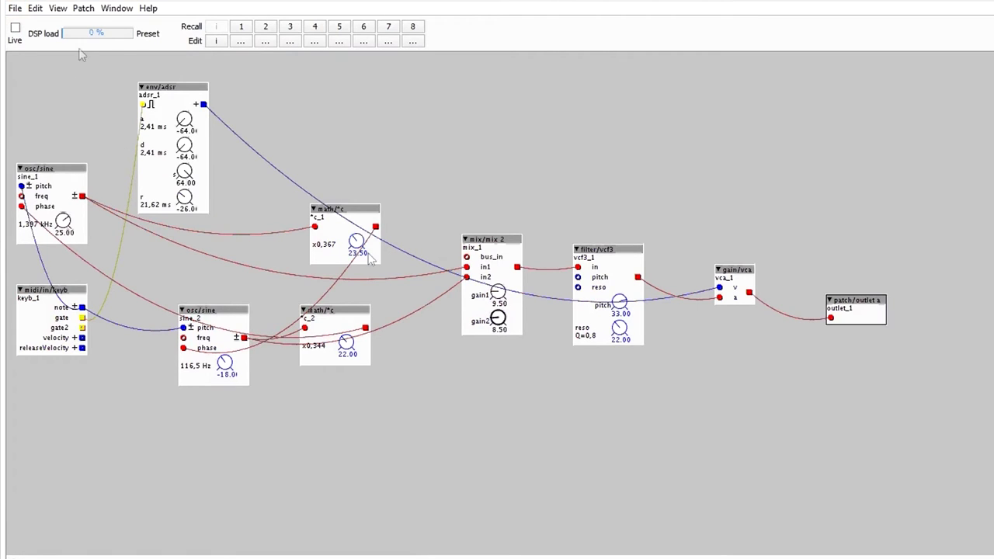
In the patch settings, set Subpatch mode to Polyphonic
left_click(62, 9)
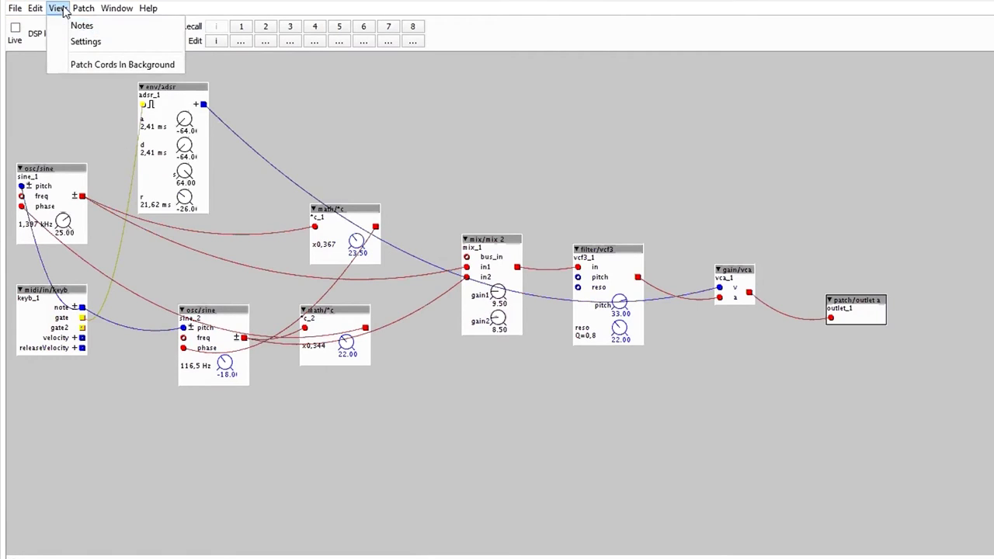
left_click(84, 42)
left_click(124, 175)
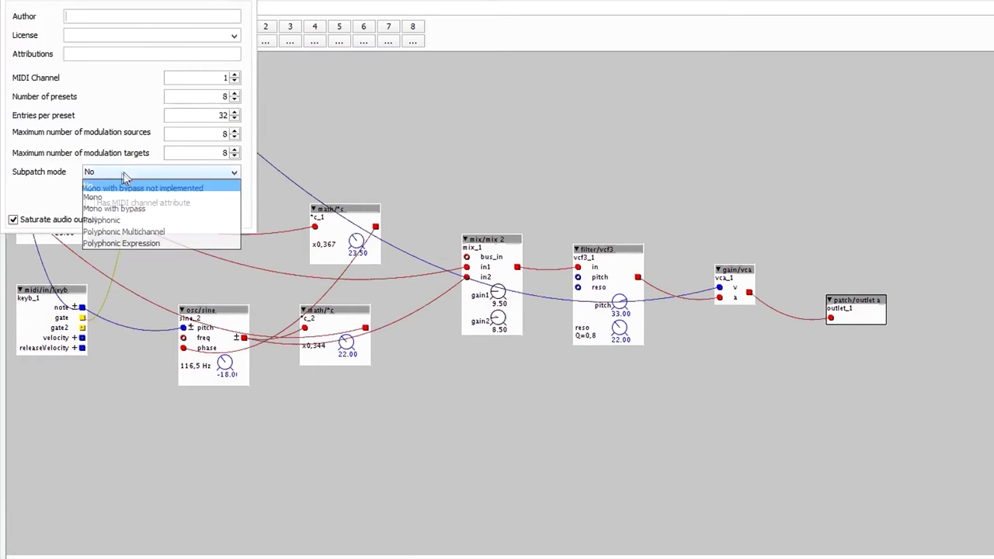
left_click(140, 221)
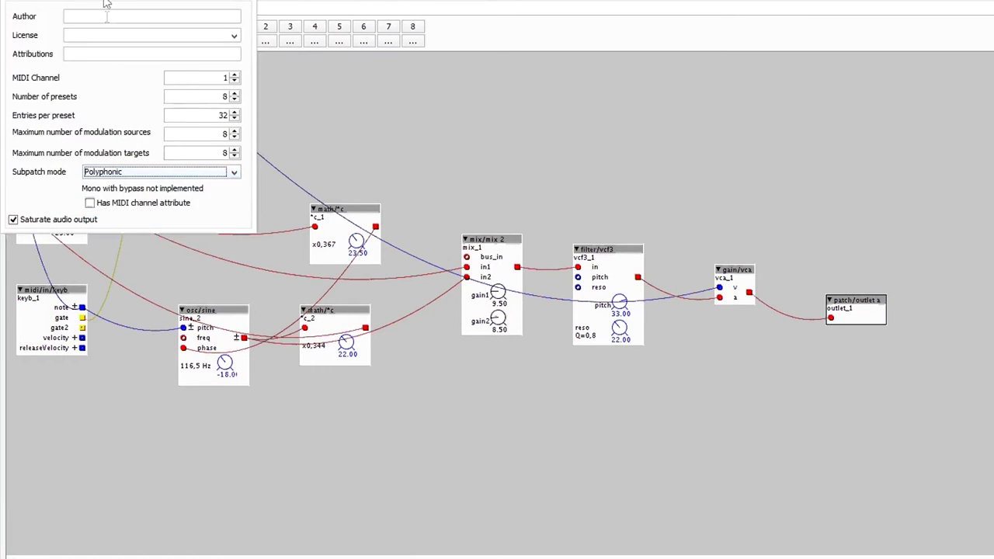
left_click(282, 26)
Close the subpatch editor and move patcher_1 up and right in the parent patch
left_click(14, 8)
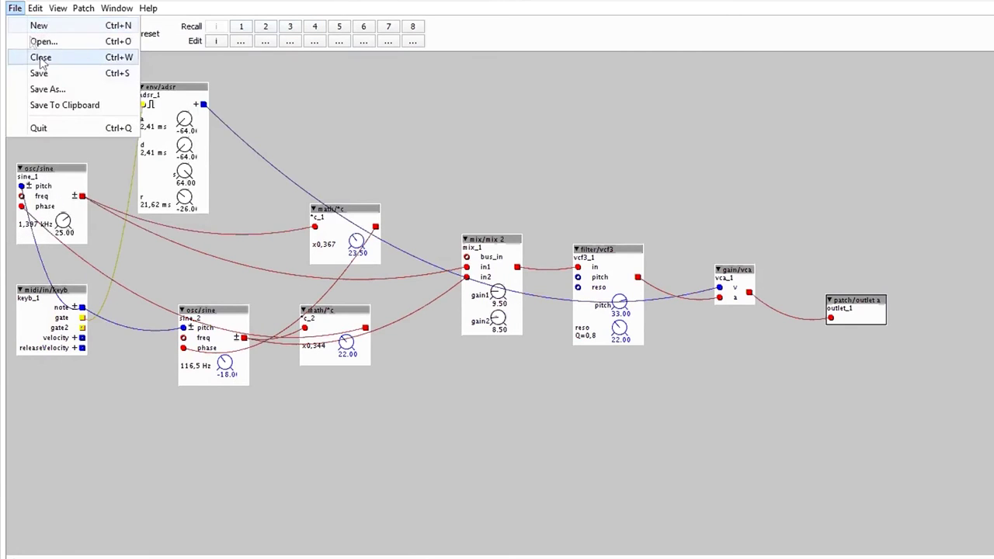
left_click(52, 75)
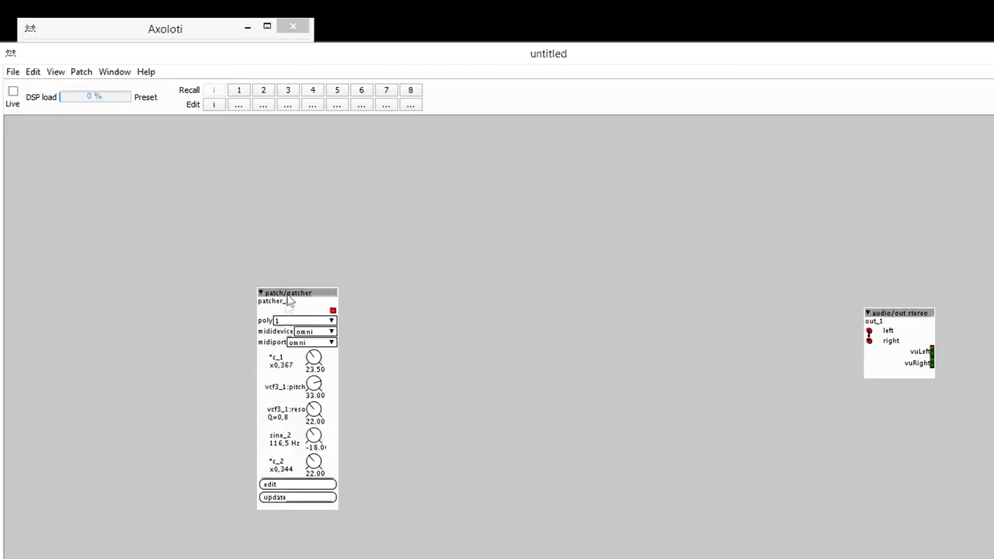
left_click_drag(274, 327, 324, 297)
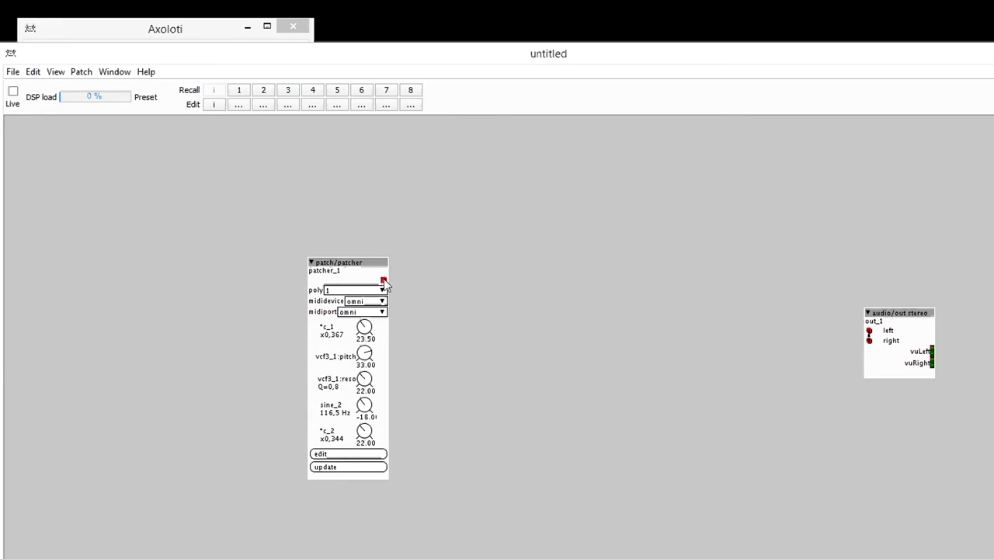
left_click(360, 291)
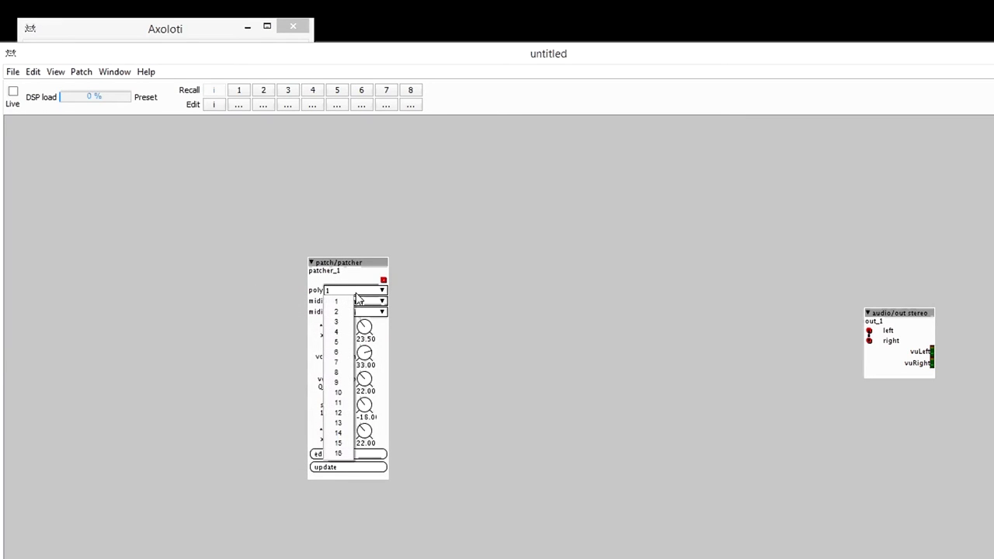
Give patcher_1 8 voices, wire it to out_1 left and right, and tune filter reso to 32
left_click(341, 374)
left_click_drag(384, 281, 869, 341)
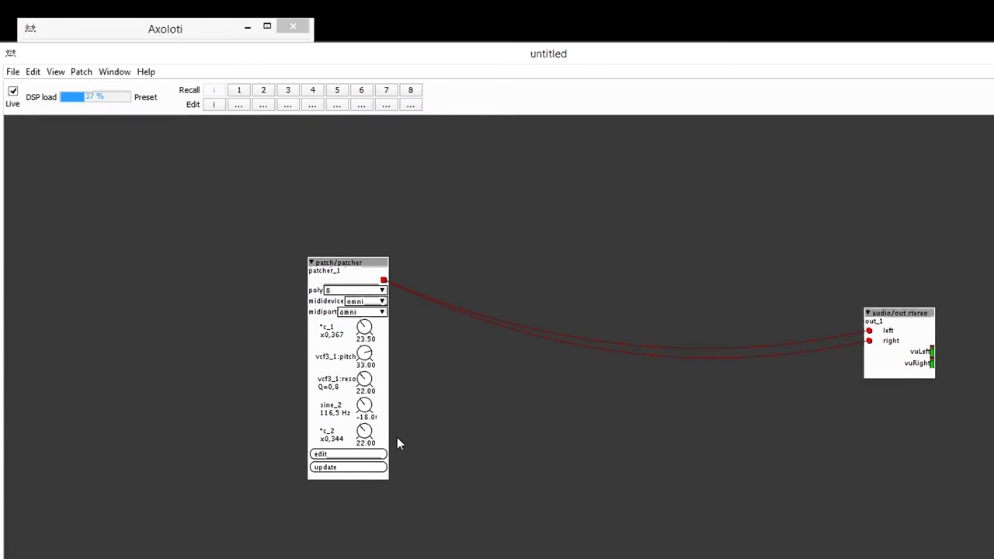
left_click_drag(364, 353, 365, 424)
left_click(367, 382)
left_click_drag(364, 379, 364, 345)
left_click_drag(364, 431, 364, 438)
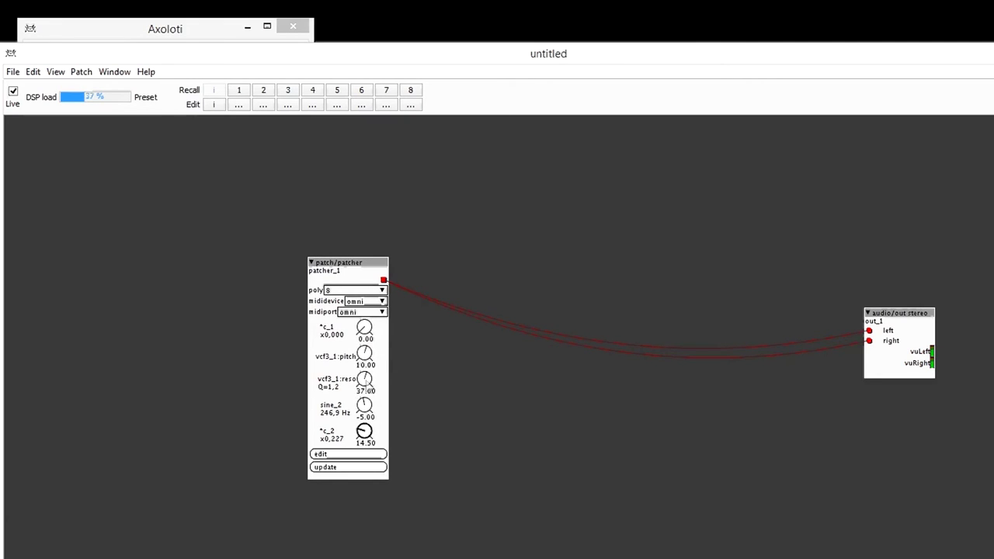
left_click_drag(366, 364, 367, 343)
left_click_drag(360, 387, 367, 387)
Leave live mode and add a stomps/reverb1 object to the patch
left_click(13, 92)
double_click(503, 251)
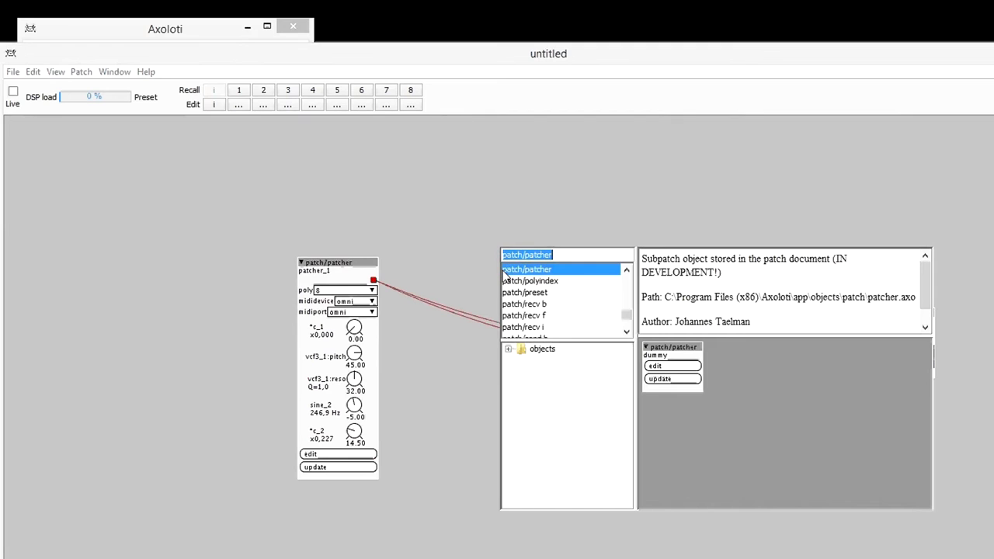
type("reverb")
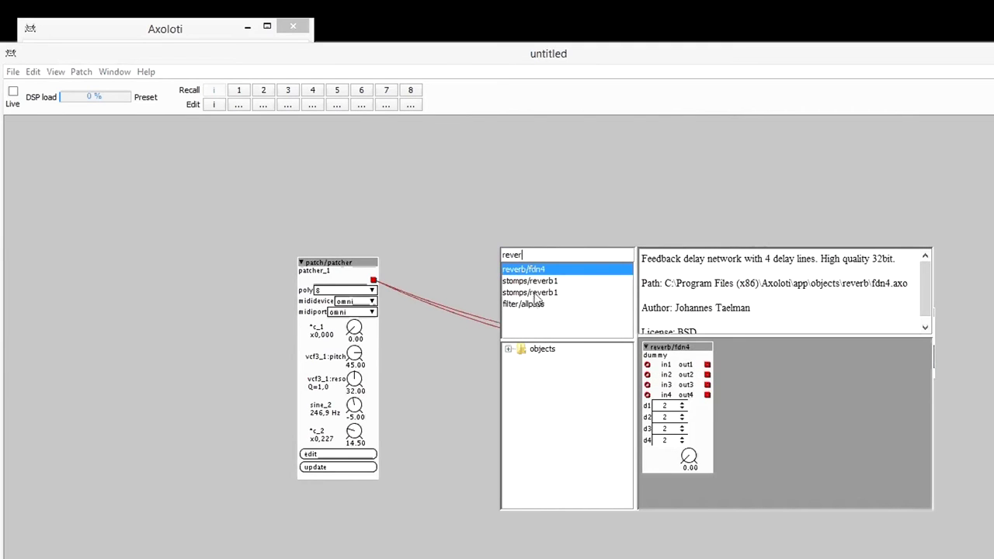
left_click(534, 292)
Add a stomps/delay object from the object finder
double_click(632, 282)
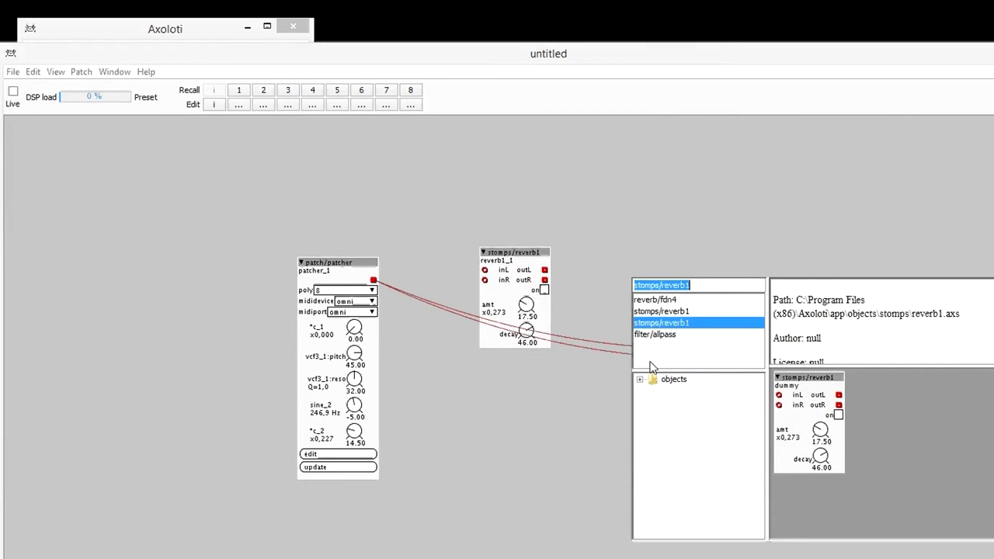
type("omp")
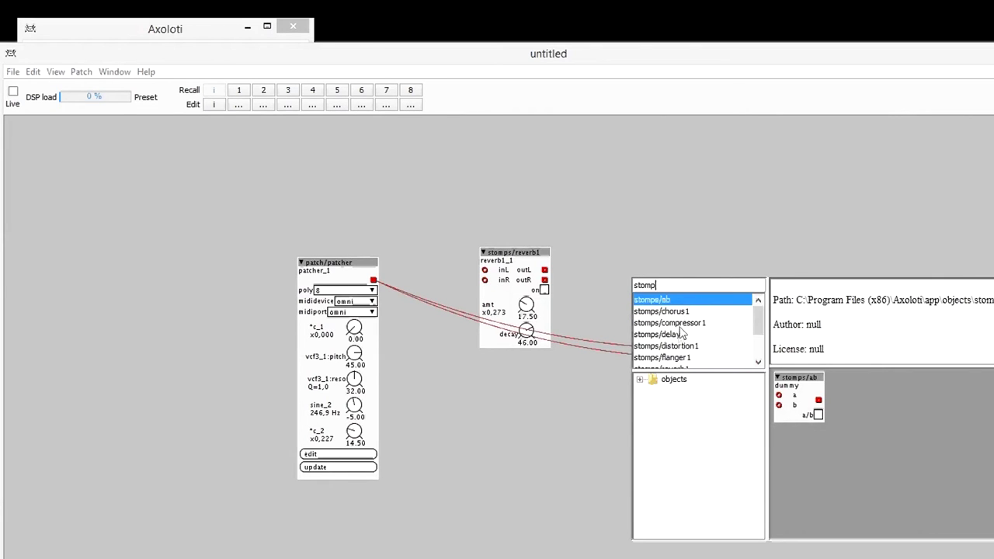
left_click(672, 336)
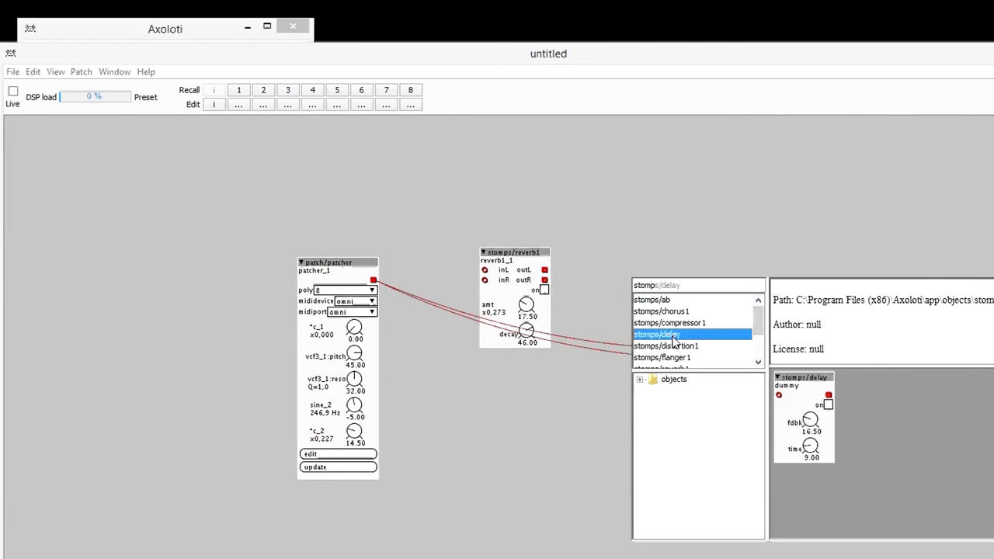
double_click(672, 336)
Chain patcher_1 through delay and reverb into stereo out, then run the patch live
left_click_drag(590, 291, 466, 325)
left_click_drag(516, 252, 627, 292)
left_click_drag(466, 325, 508, 312)
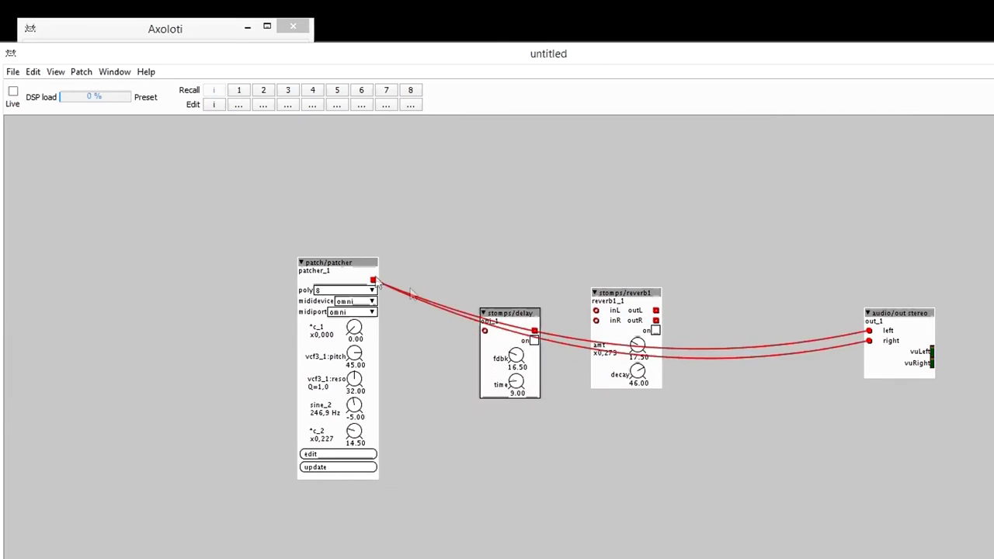
left_click_drag(373, 281, 536, 331)
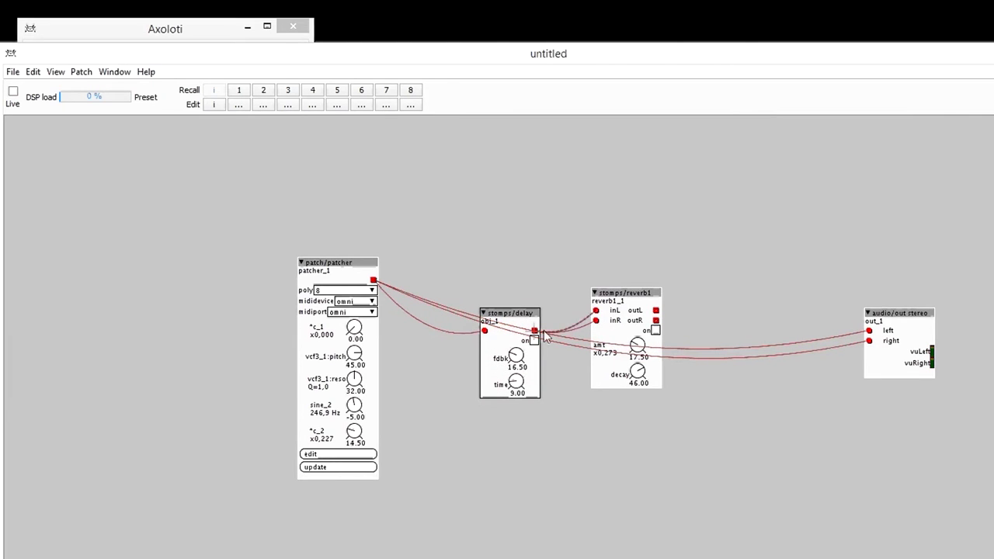
mouse_move(656, 320)
left_mouse_down()
mouse_move(868, 340)
mouse_move(656, 310)
left_mouse_up()
key("ctrl+l")
Switch on delay and reverb, then adjust reverb amount and decay plus delay feedback and time
left_click(534, 340)
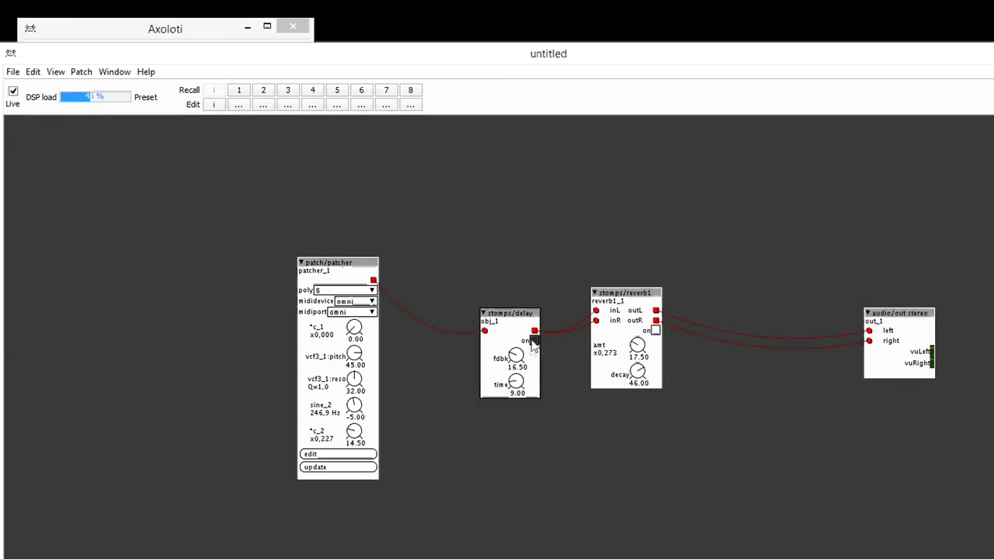
left_click(655, 330)
mouse_move(637, 346)
left_mouse_down()
mouse_move(638, 371)
mouse_move(638, 354)
left_mouse_up()
left_click_drag(516, 357, 516, 342)
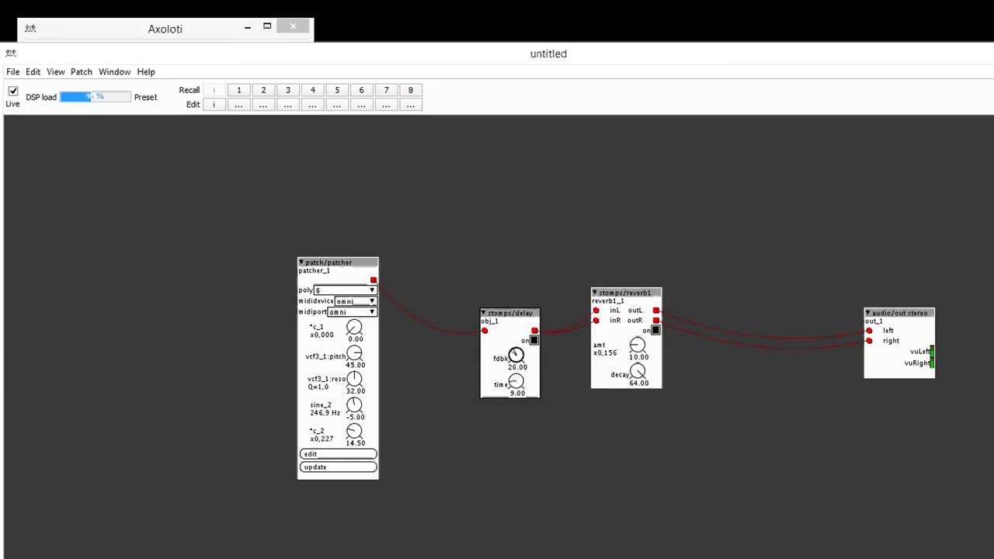
mouse_move(516, 381)
left_mouse_down()
mouse_move(517, 397)
mouse_move(516, 365)
left_mouse_up()
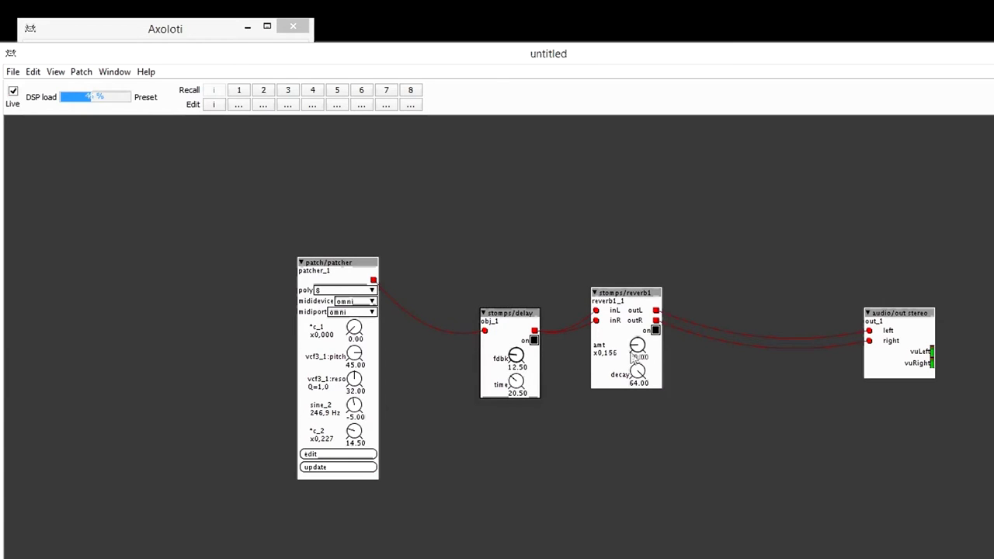
left_click_drag(634, 356, 638, 384)
Adjust *c_1, filter pitch and *c_2, then refine delay feedback and reverb decay to 30
left_click_drag(354, 332, 354, 319)
left_click_drag(355, 353, 355, 367)
left_click_drag(354, 431, 354, 400)
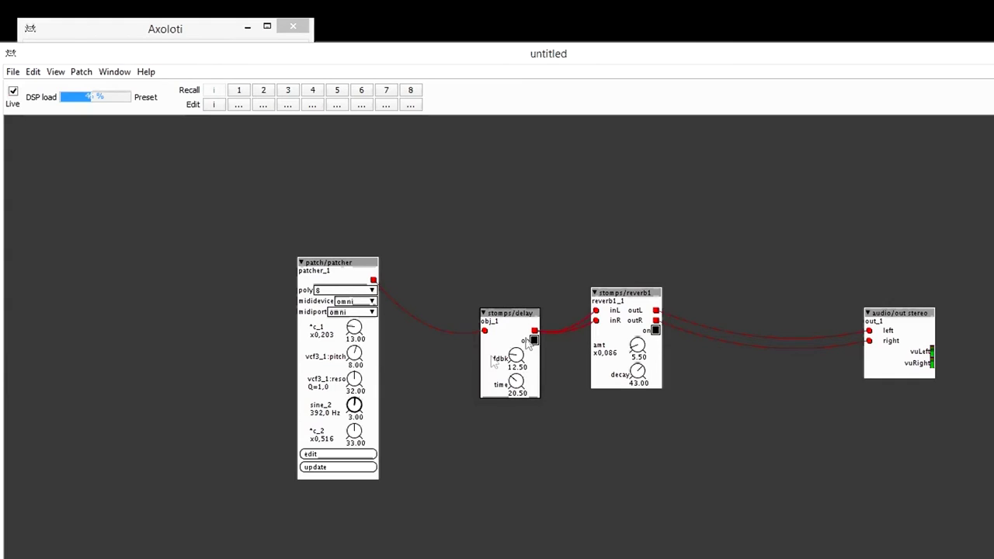
mouse_move(515, 355)
left_mouse_down()
mouse_move(516, 339)
mouse_move(516, 357)
left_mouse_up()
left_click_drag(516, 382, 516, 373)
left_click_drag(638, 371, 637, 336)
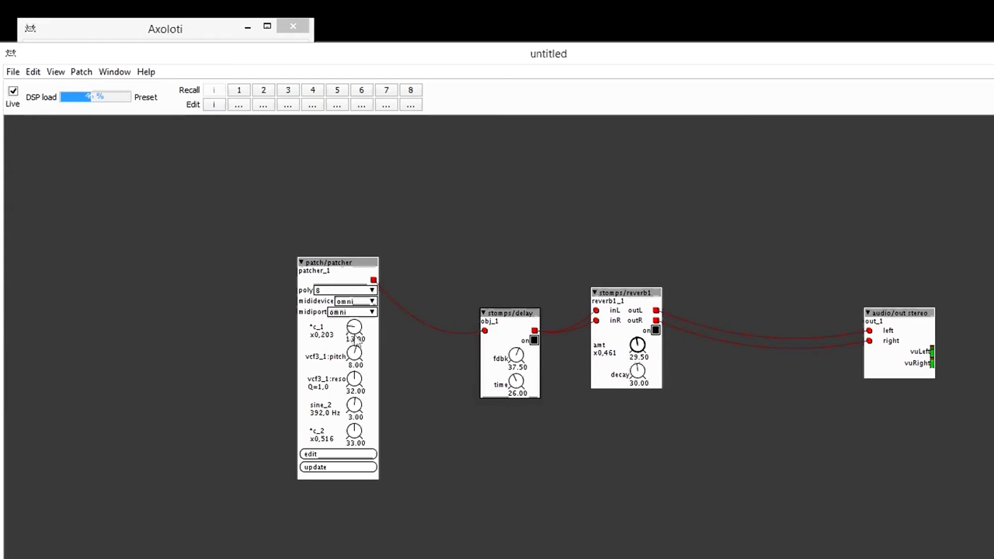
Sweep filter pitch to 23, lower reso to 13 and sine_2 to 110 Hz
left_click_drag(356, 354, 356, 329)
left_click_drag(354, 354, 354, 369)
left_click_drag(354, 379, 354, 347)
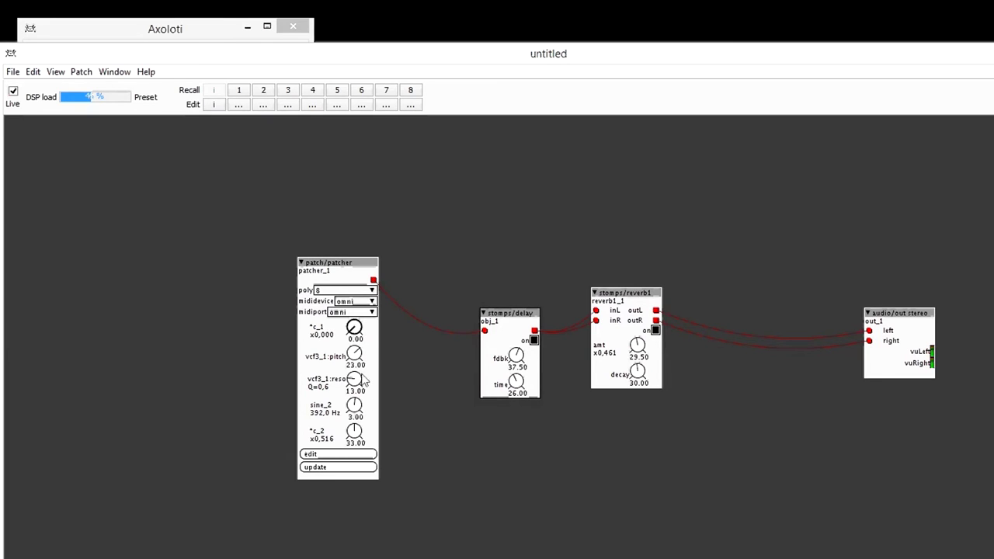
left_click_drag(363, 404, 364, 422)
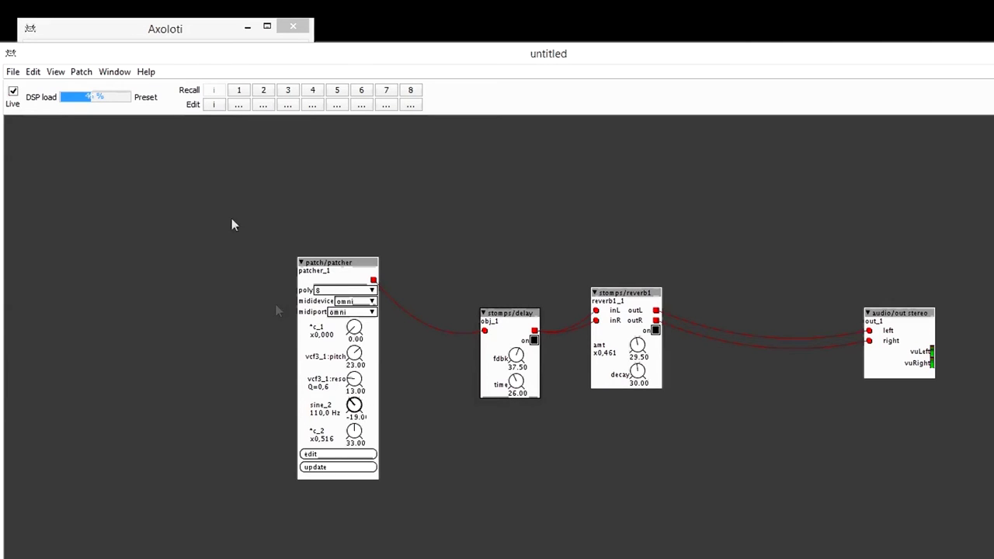
Leave live mode and shift patcher_1 and the delay left to tidy the chain
left_click(13, 91)
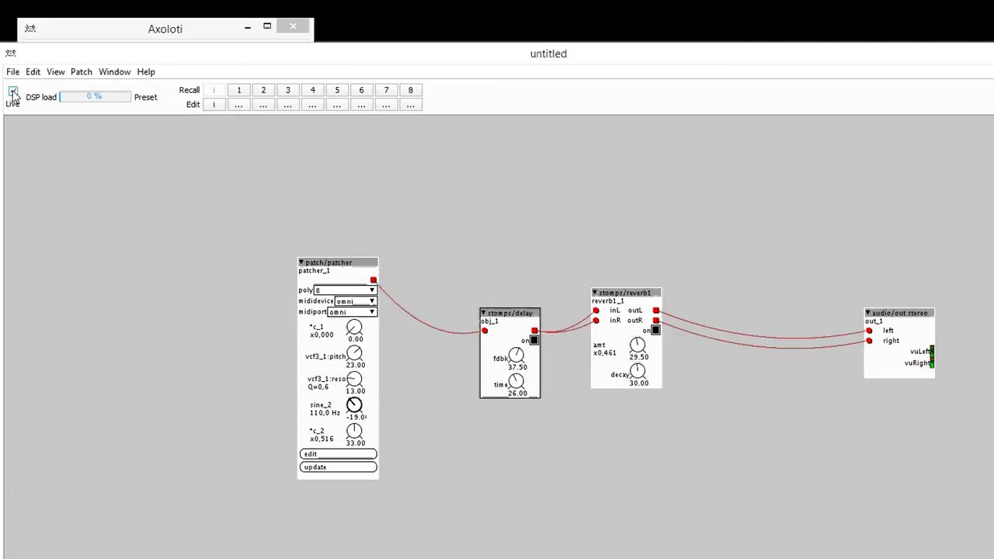
left_click_drag(330, 262, 281, 253)
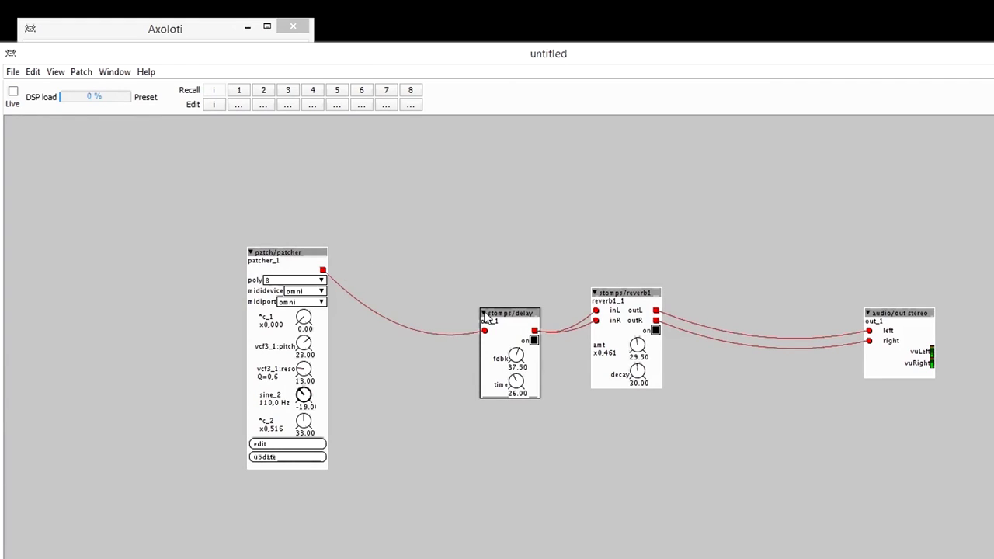
left_click_drag(487, 316, 464, 314)
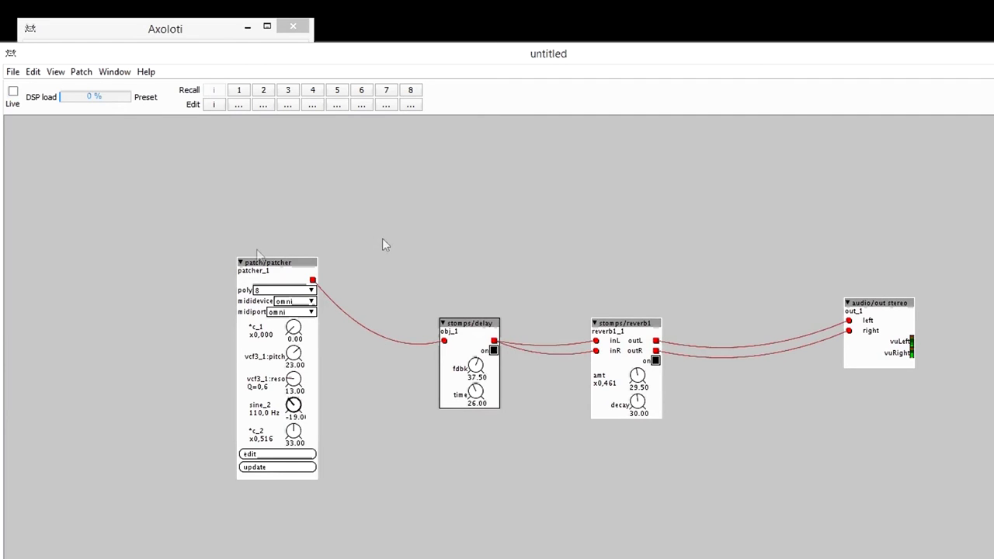
In the synth subpatch, add a gpio/in/analog input set to PC4 (ADC1_IN14)
left_click(268, 456)
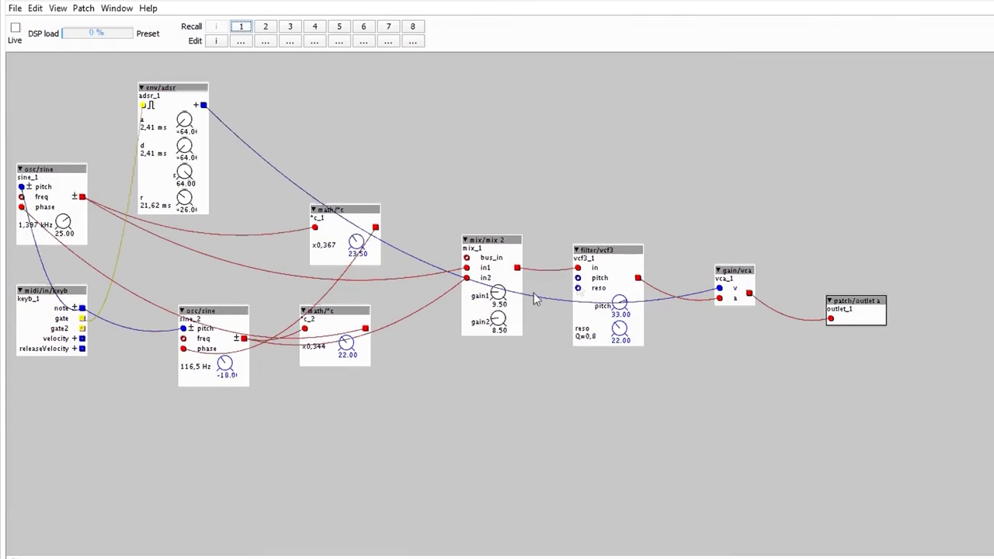
left_click_drag(592, 263, 600, 252)
double_click(525, 401)
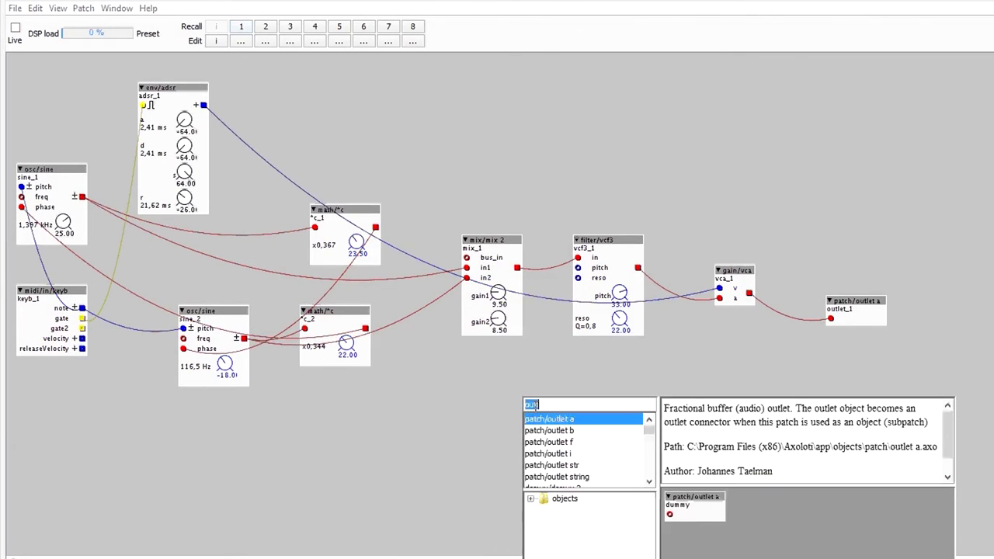
type("gpio")
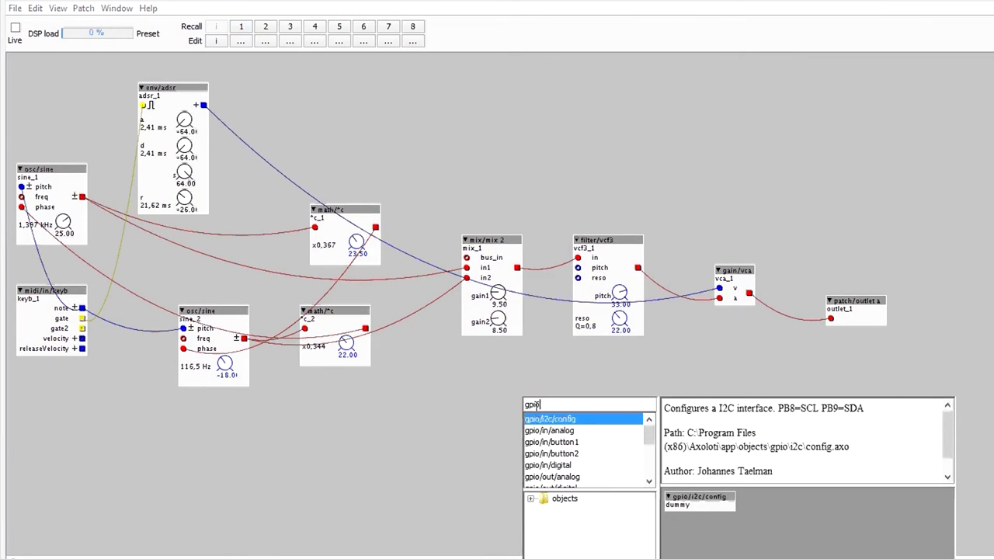
left_click(549, 430)
key("Return")
left_click_drag(607, 422, 577, 268)
left_click_drag(466, 401, 466, 391)
left_click(471, 420)
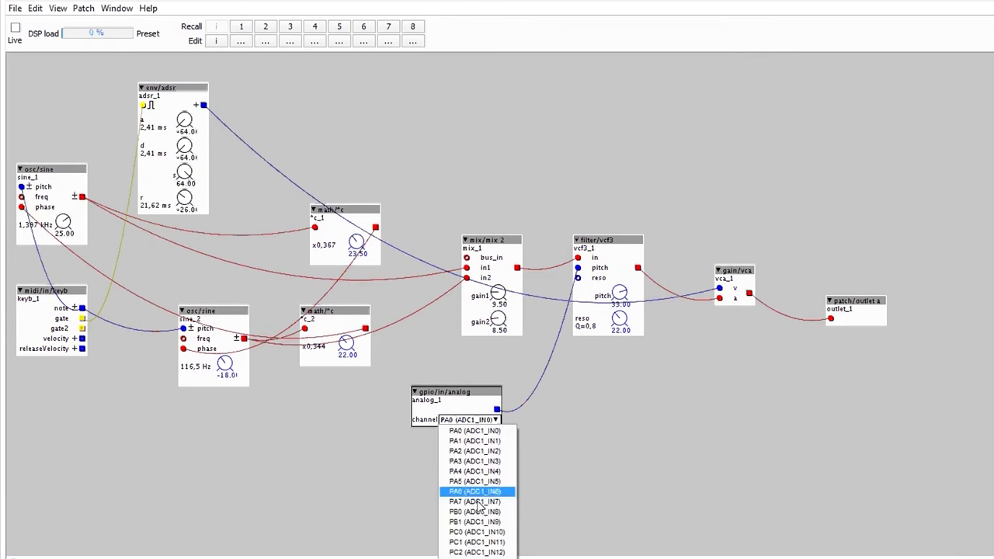
left_click(476, 558)
Add conv/unipolar2bipolar and wire analog_1 through it into vcf3_1's pitch input
double_click(561, 427)
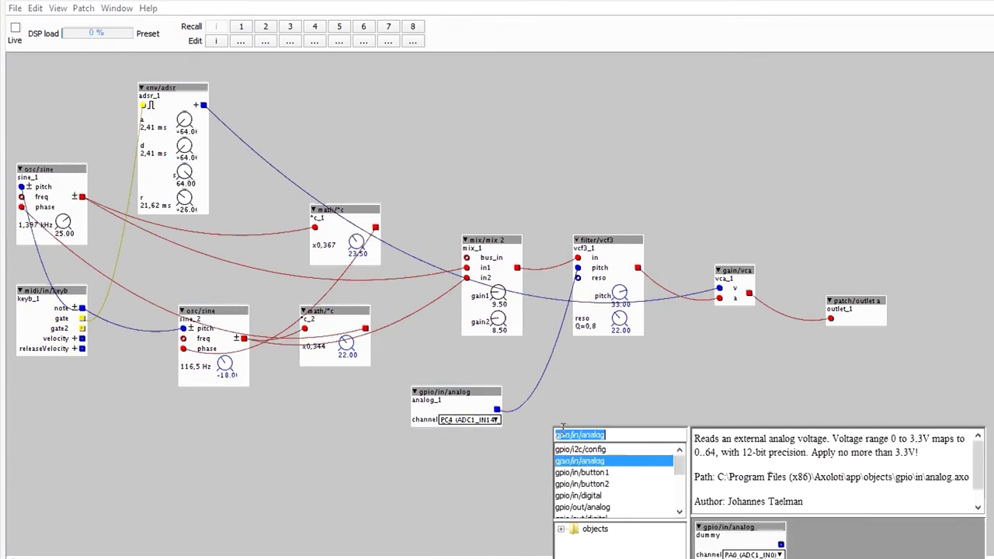
type("uni")
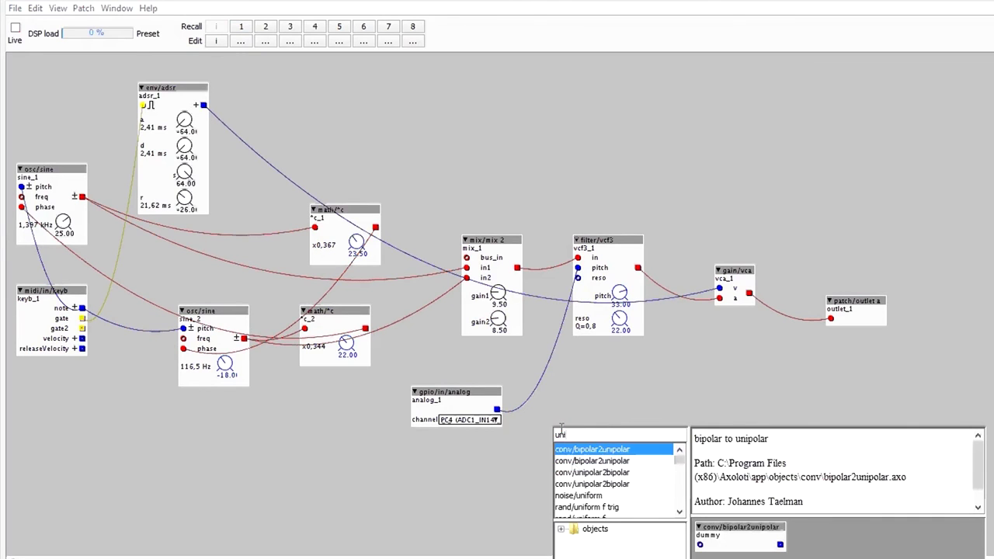
key("Down")
key("Down")
key("Return")
left_click_drag(497, 409, 556, 448)
left_click_drag(638, 450, 590, 269)
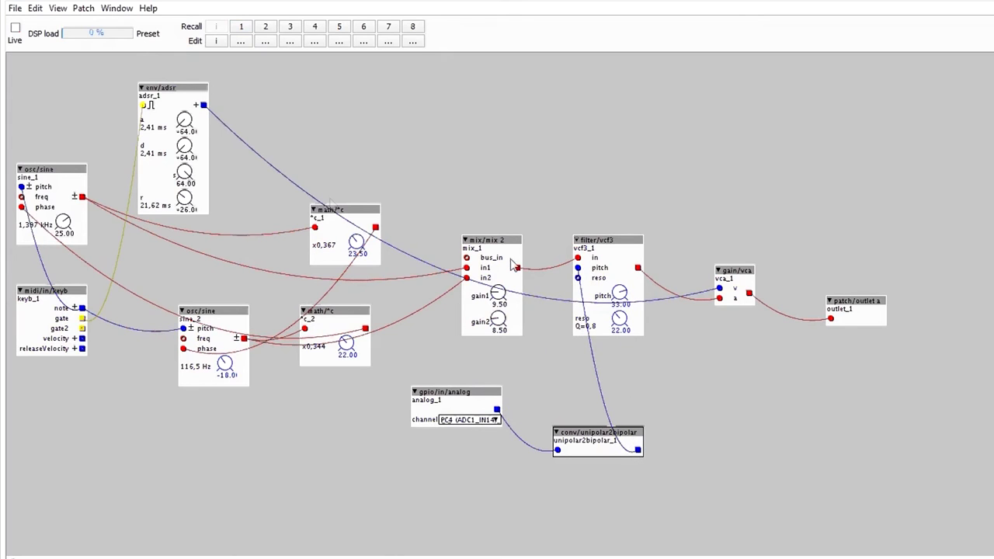
Save and close the subpatch, then update patcher_1 in the main patch
left_click(15, 11)
left_click(35, 73)
left_click(14, 3)
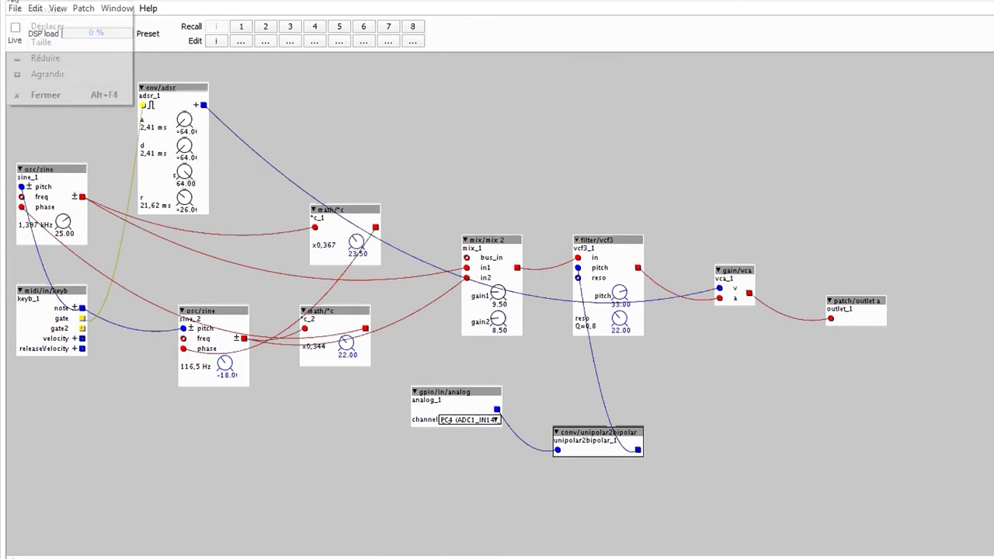
left_click(45, 95)
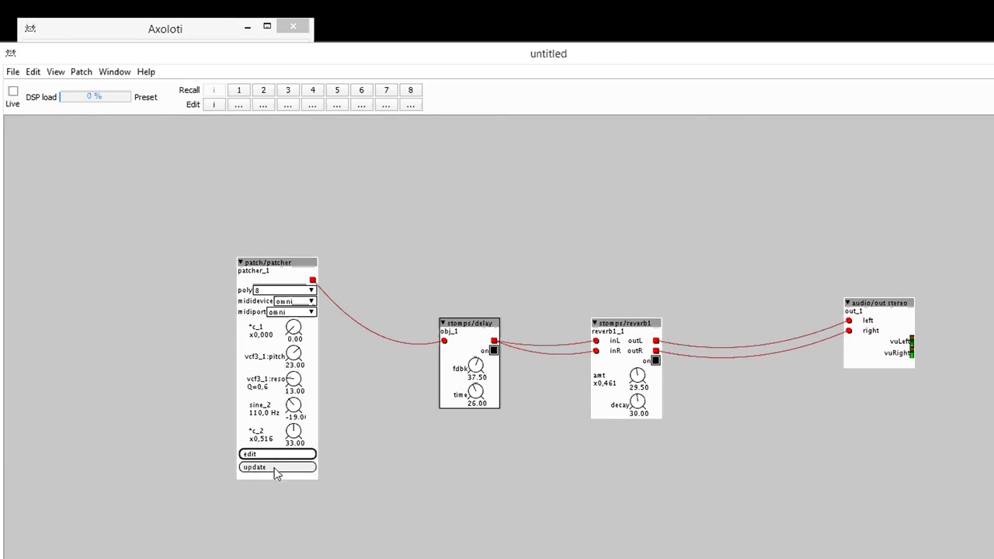
left_click(274, 468)
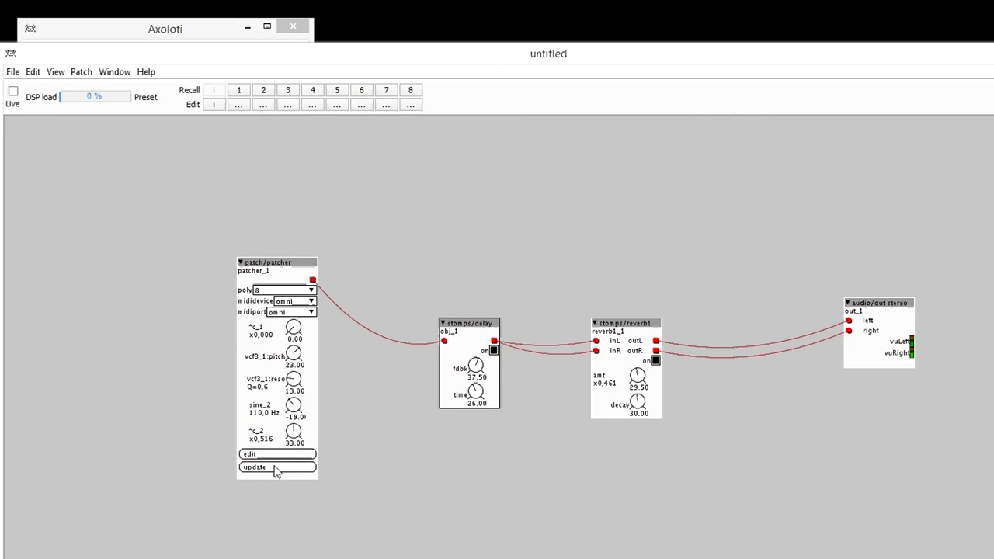
Go live, zero delay feedback and time, and lower reverb, reso to 35 and *c_2 to 24.50
left_click(14, 94)
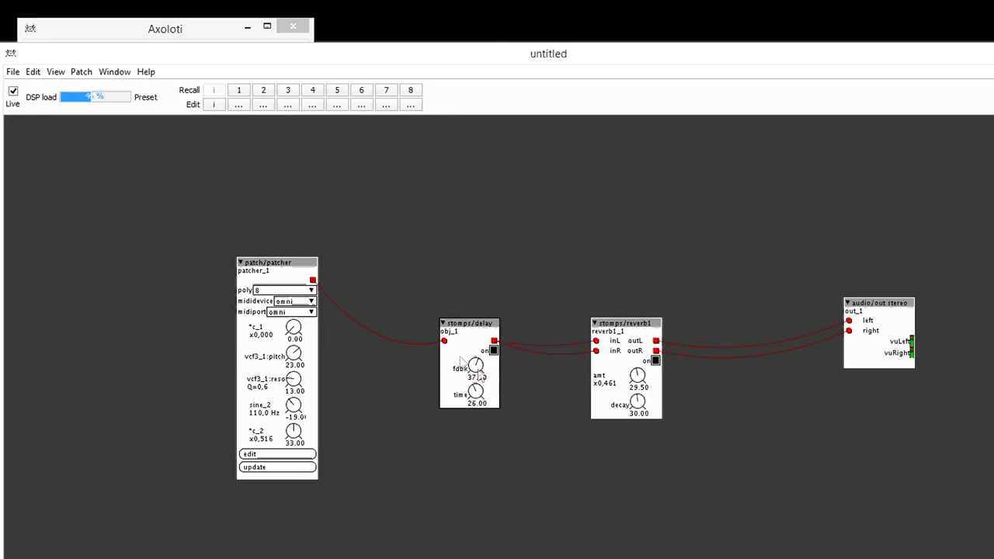
left_click_drag(476, 365, 480, 412)
left_click_drag(638, 376, 638, 413)
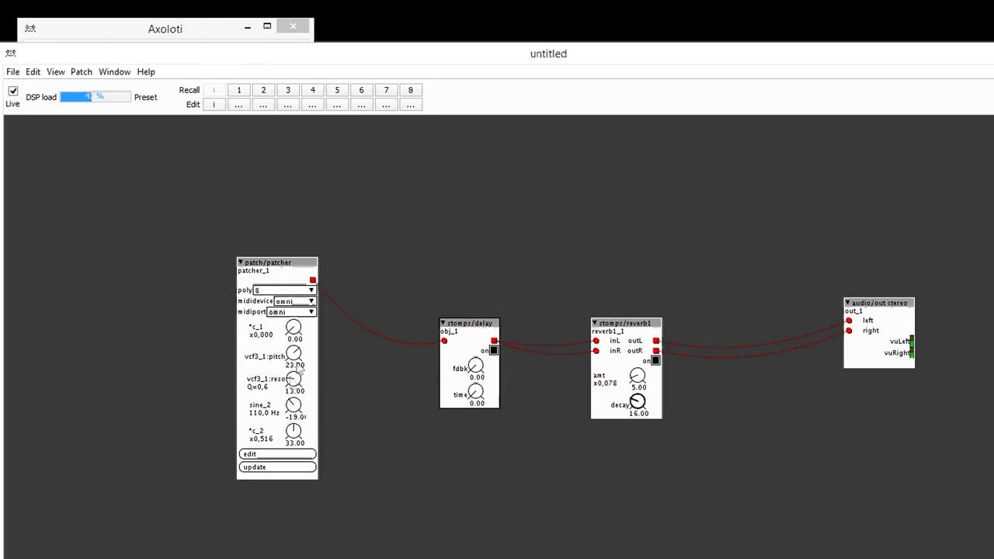
left_click_drag(294, 381, 295, 384)
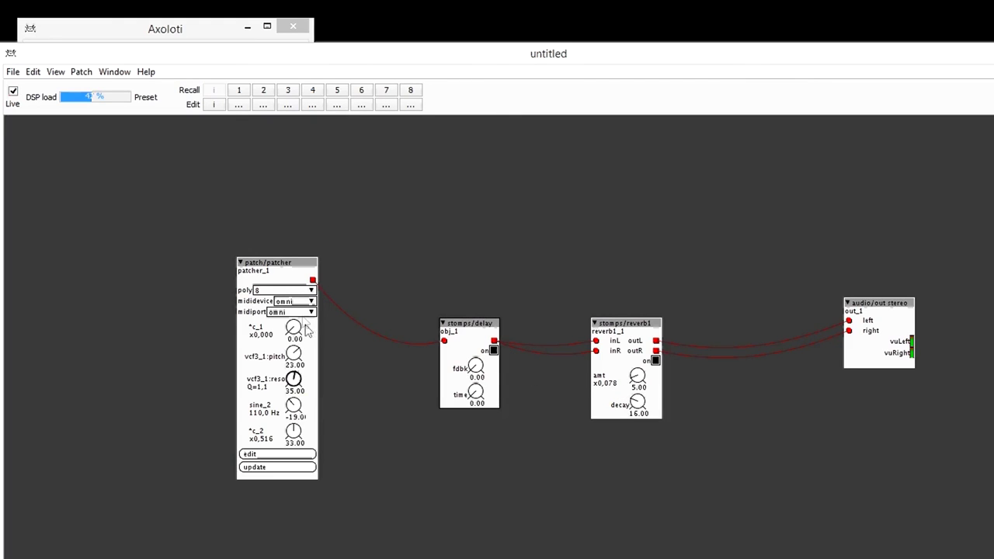
left_click_drag(297, 433, 301, 440)
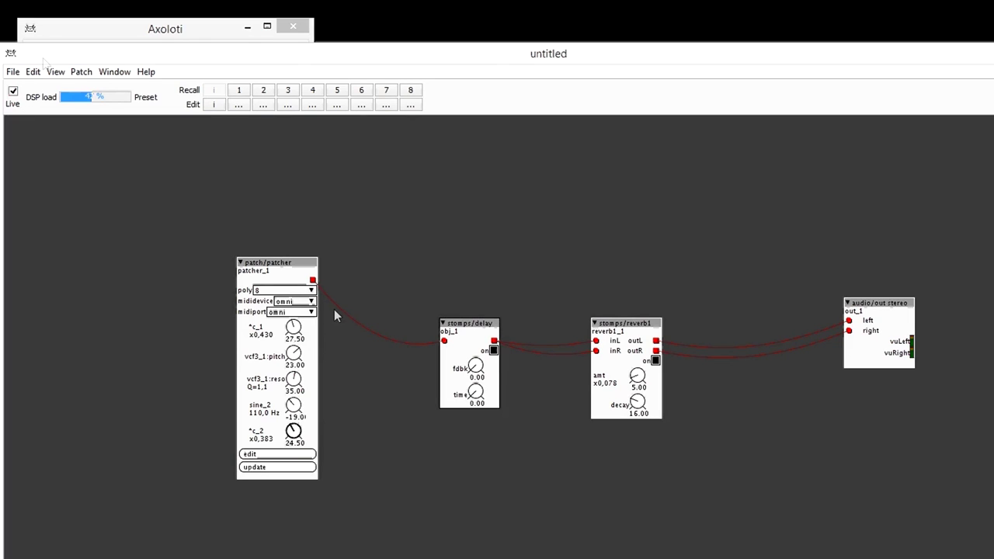
Untick Live to stop the patch, dropping DSP load to 0 %
left_click(12, 91)
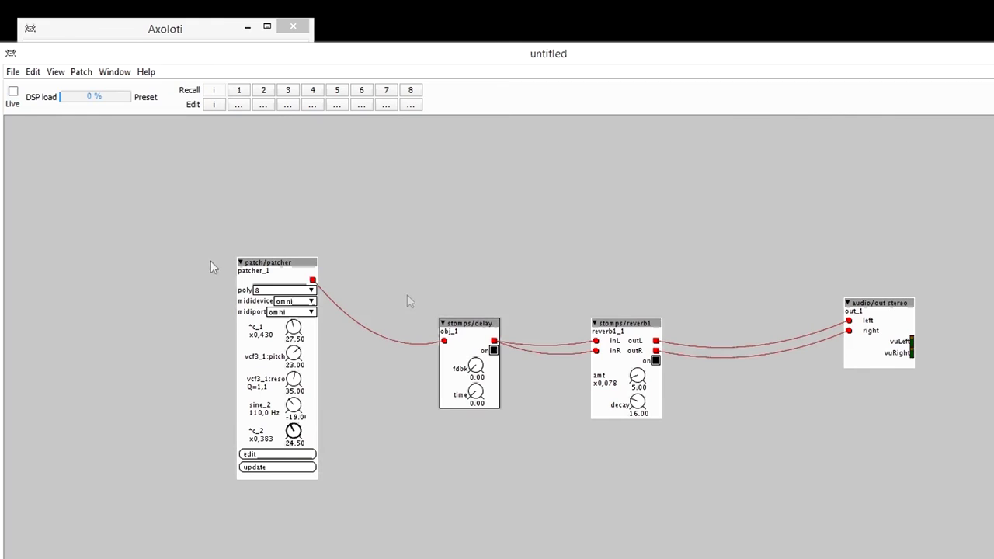